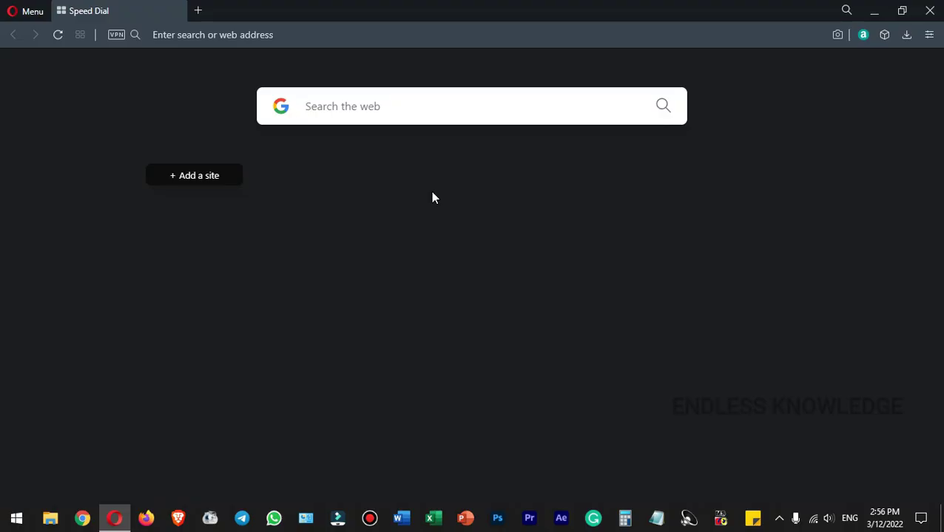
Step: Search the web for joyoshare vidikit and open the Joyoshare VidiKit product page
left_click(422, 102)
type("joyoshare")
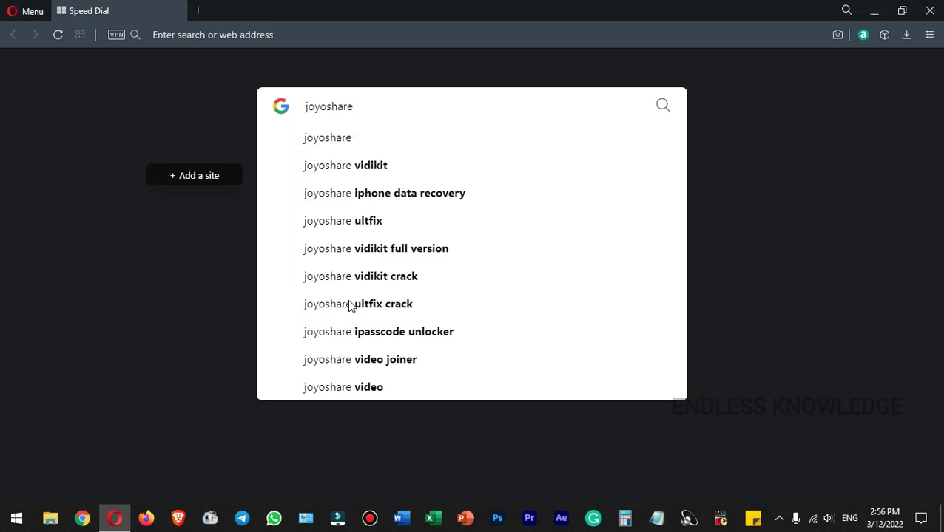
key("Down")
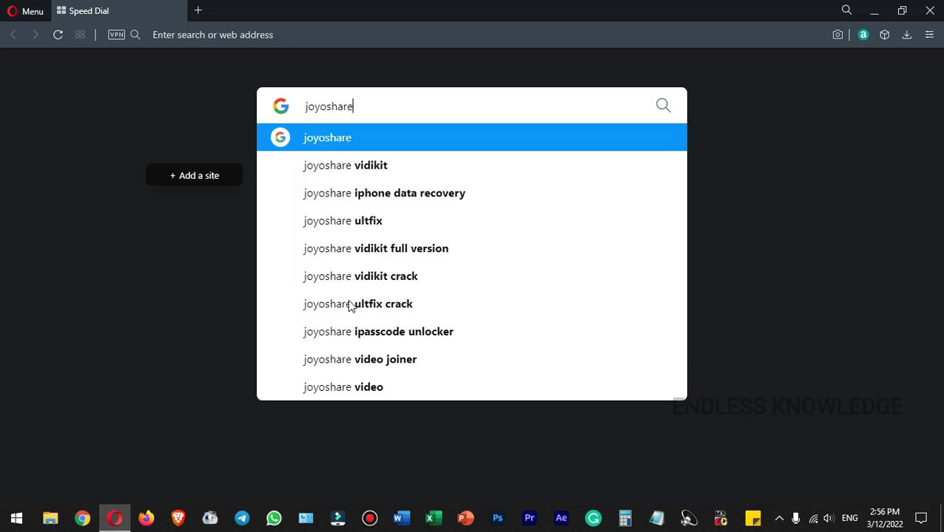
key("Down")
key("Return")
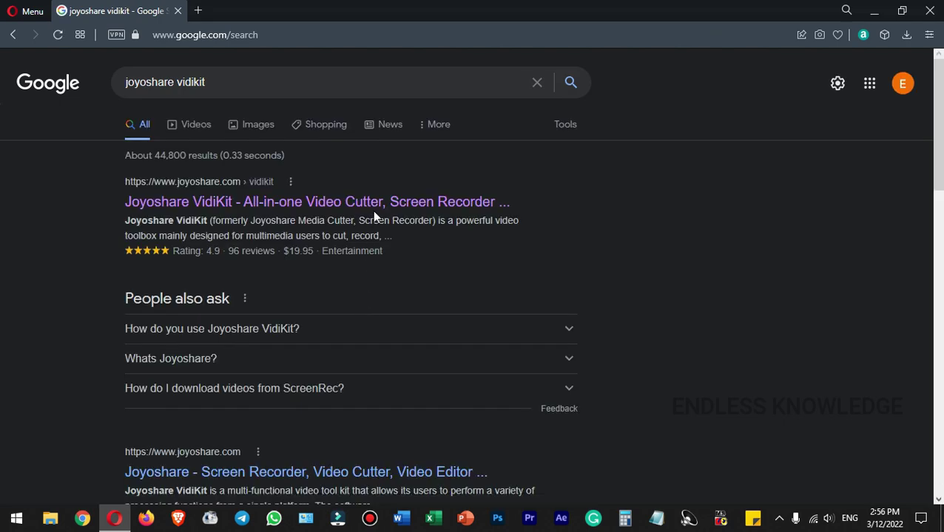
left_click(374, 203)
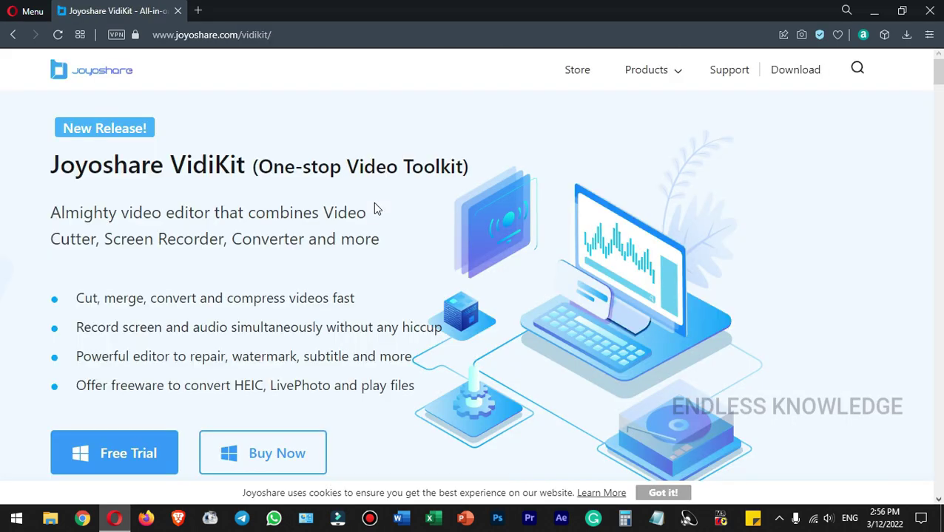
Step: Download the Windows free trial installer VidiKit.exe to the Downloads folder and show it there
scroll(372, 207, "down", 2)
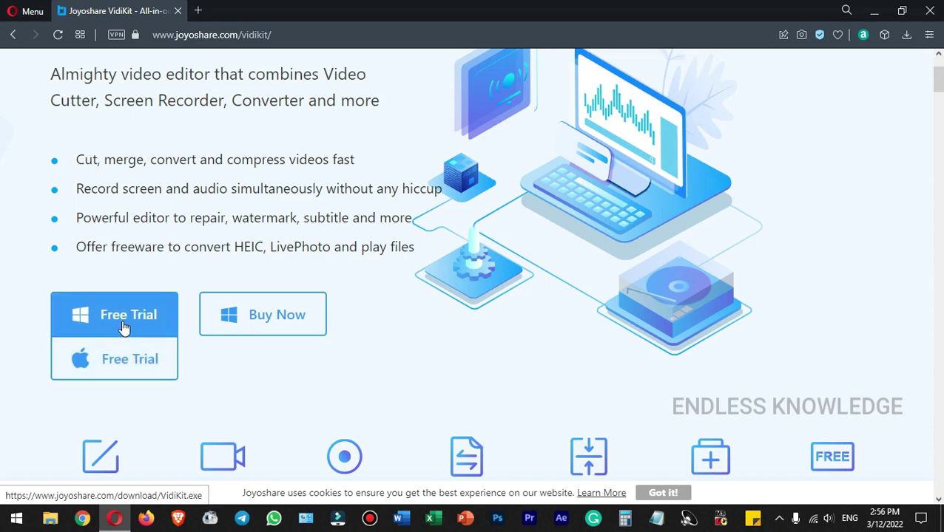
left_click(124, 327)
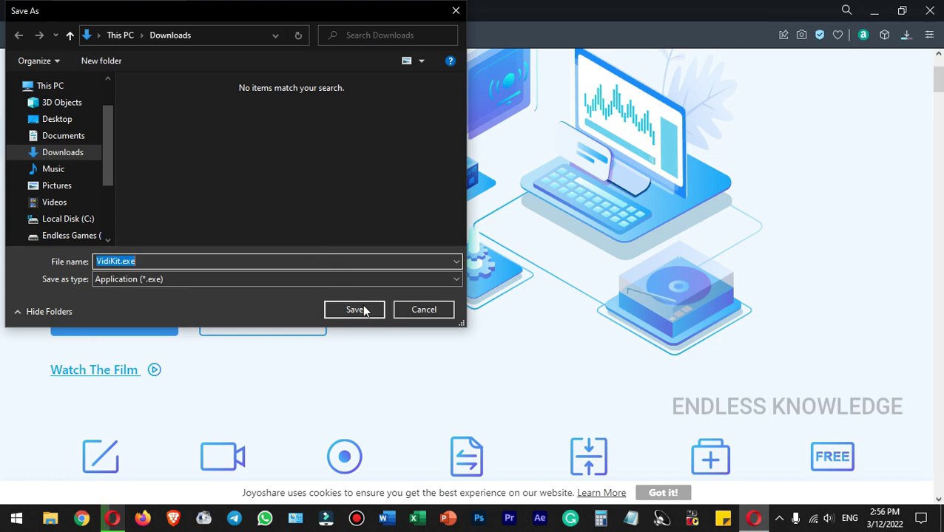
left_click(363, 310)
left_click(911, 92)
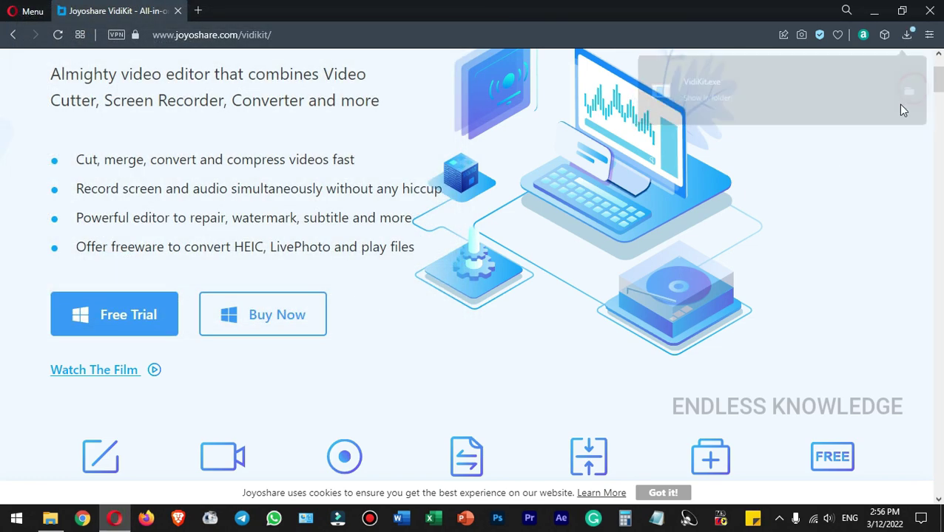
Step: Run VidiKit.exe as administrator, accept the license, and install Joyoshare VidiKit in the default folder with a desktop shortcut, launching it at the end
right_click(154, 128)
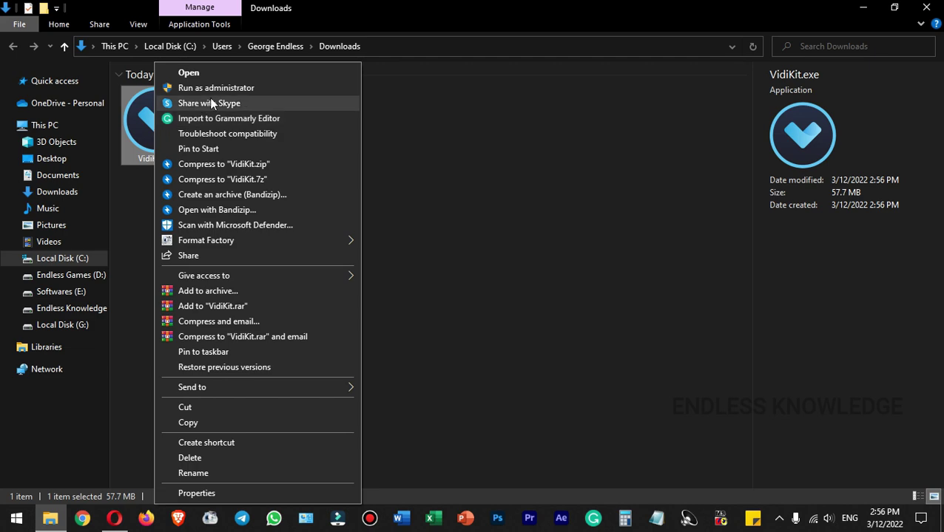
left_click(249, 91)
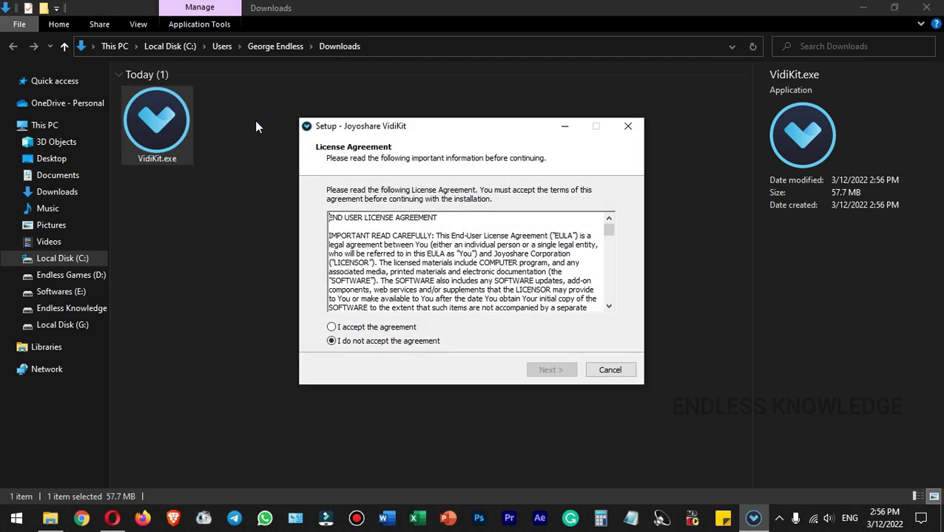
left_click(390, 328)
left_click(549, 369)
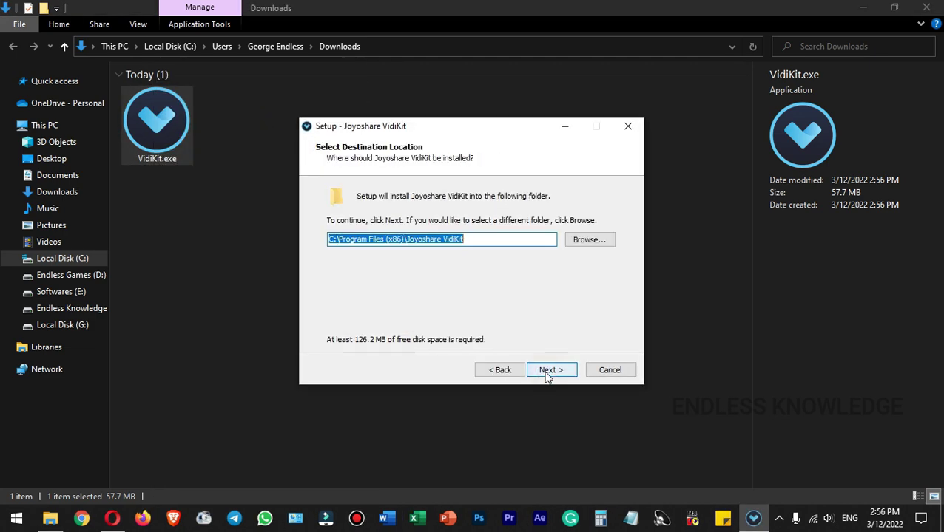
left_click(550, 370)
left_click(545, 370)
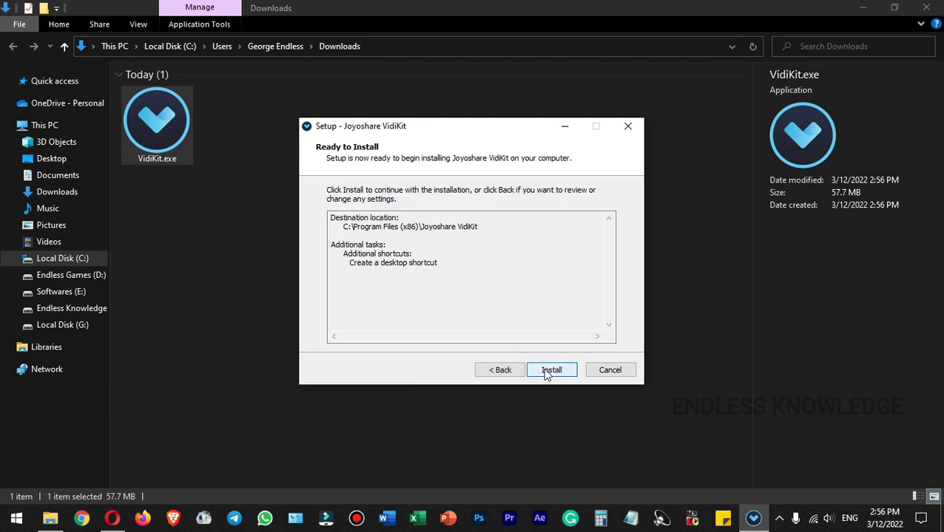
left_click(547, 371)
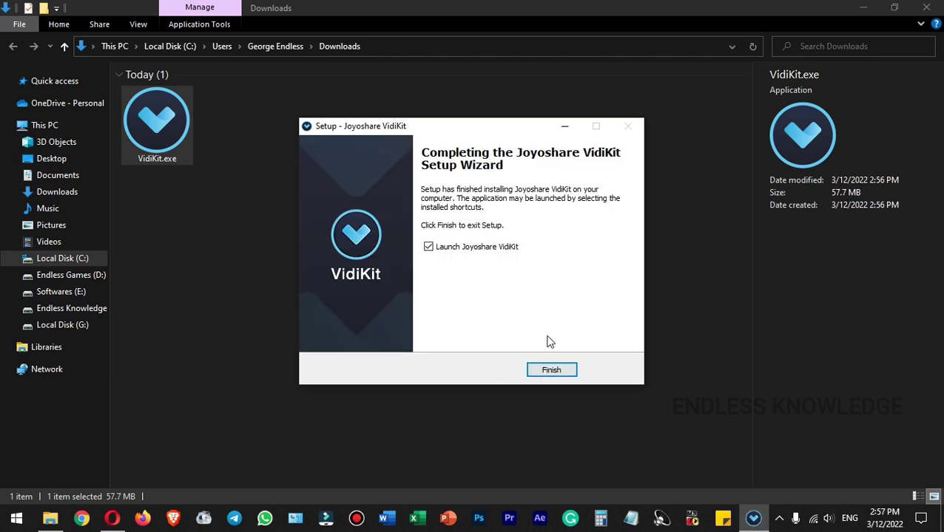
left_click(556, 367)
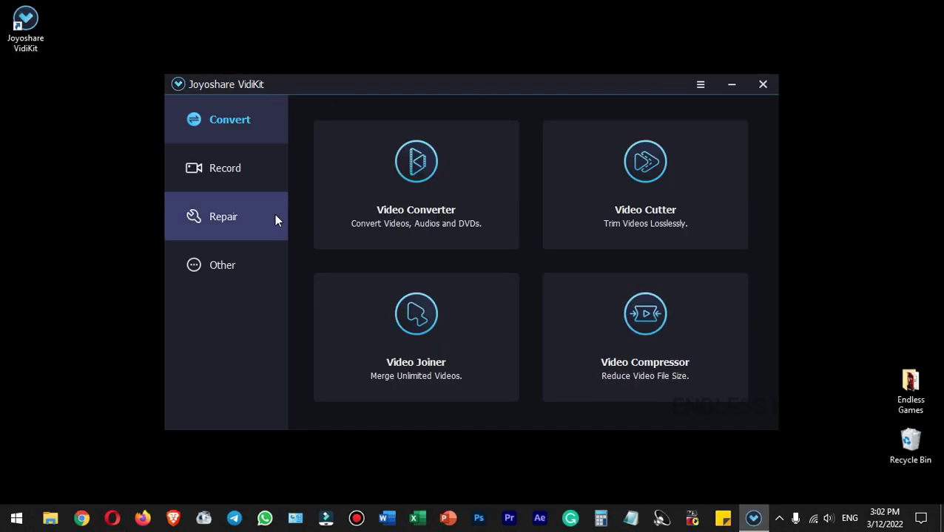
Step: Look through the tools offered in VidiKit's Convert, Record, Repair and Other categories
left_click(251, 171)
left_click(253, 221)
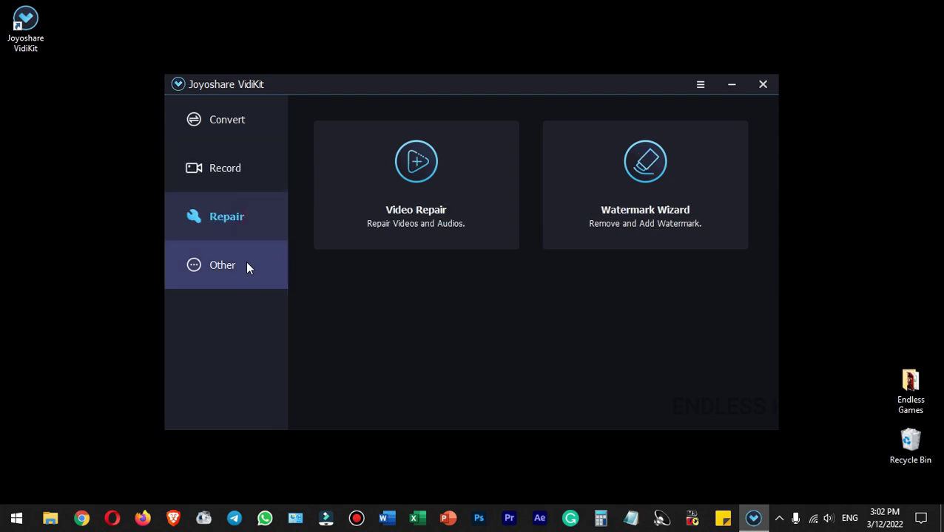
left_click(247, 264)
left_click(265, 133)
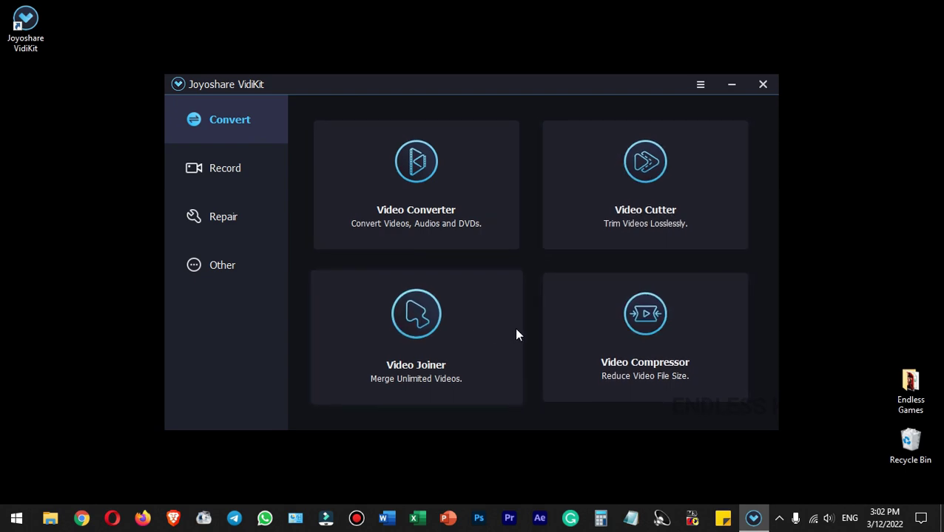
left_click(252, 175)
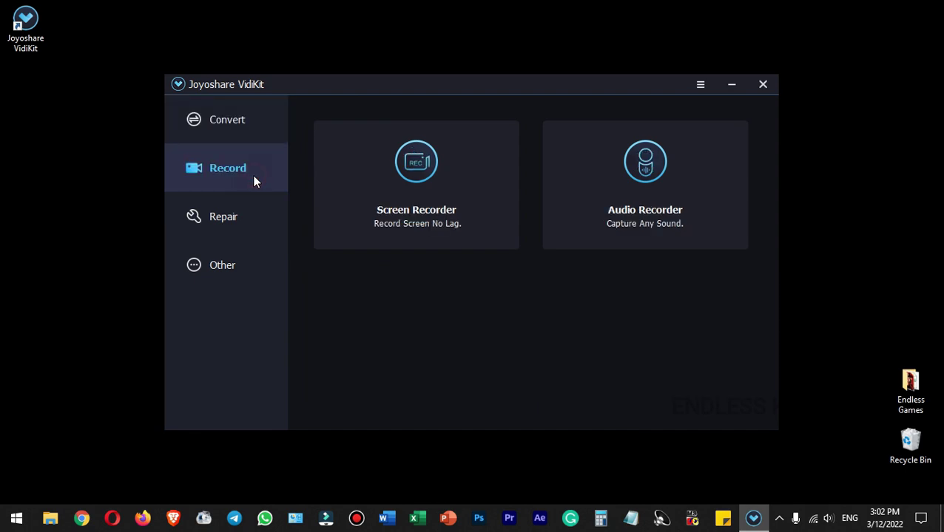
left_click(245, 222)
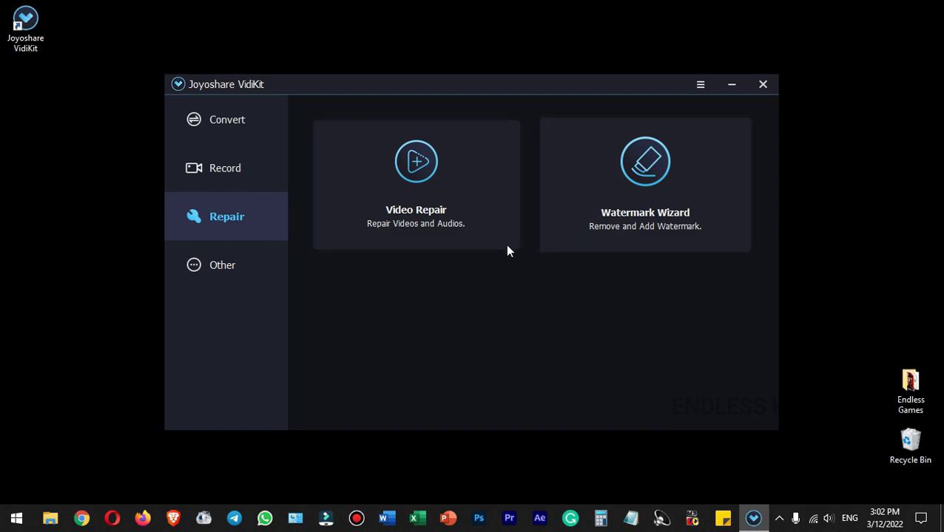
left_click(248, 264)
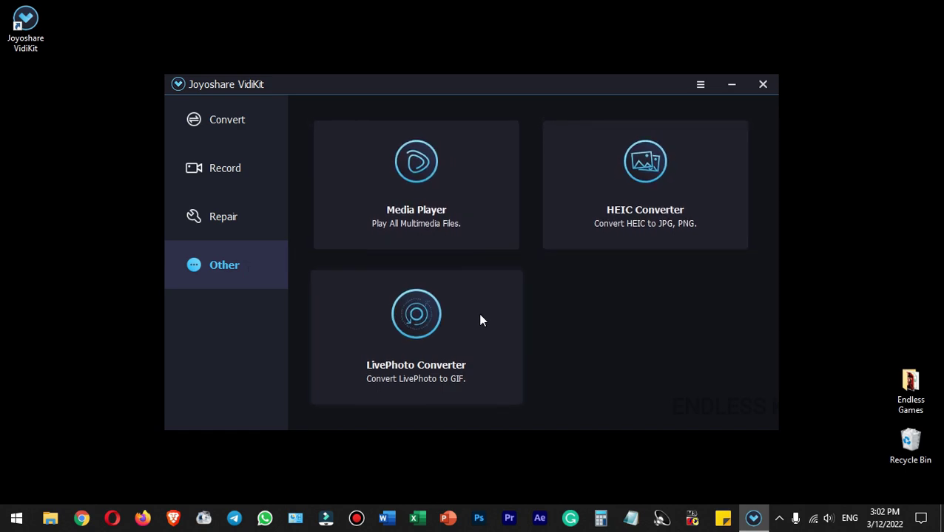
Step: Open the Audio Recorder and confirm its format settings with MP3 as the output format
left_click(261, 176)
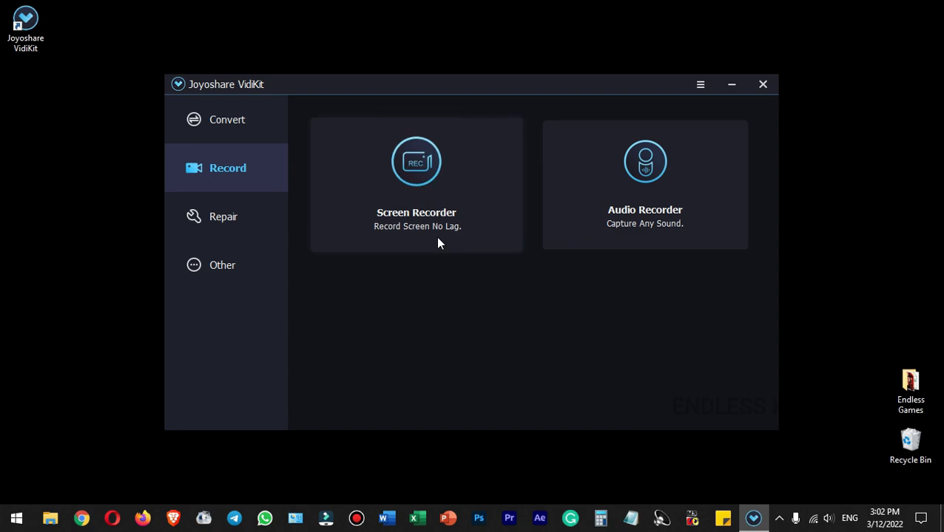
left_click(698, 209)
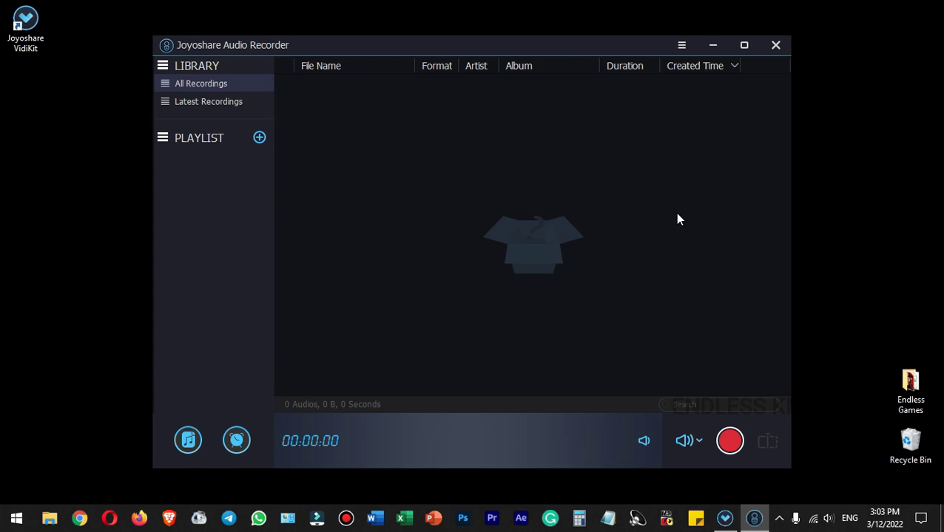
left_click(188, 441)
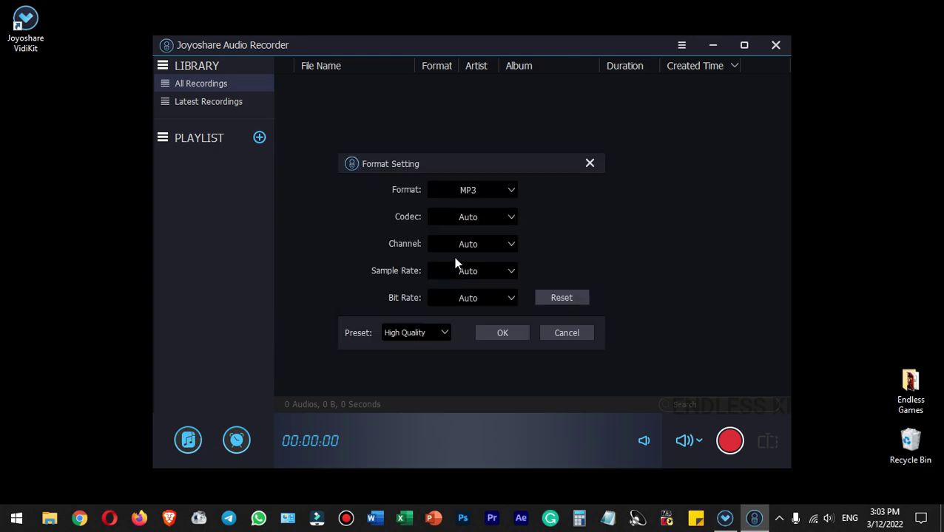
left_click(511, 190)
left_click(543, 201)
left_click(515, 334)
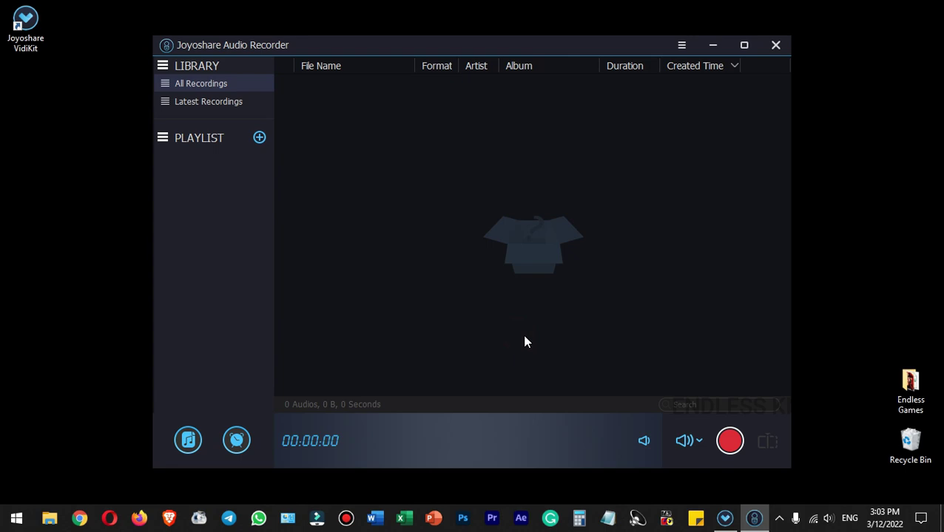
Step: Make a recording about 6 seconds long with Microphone (Realtek(R) Audio) as the input device
left_click(699, 442)
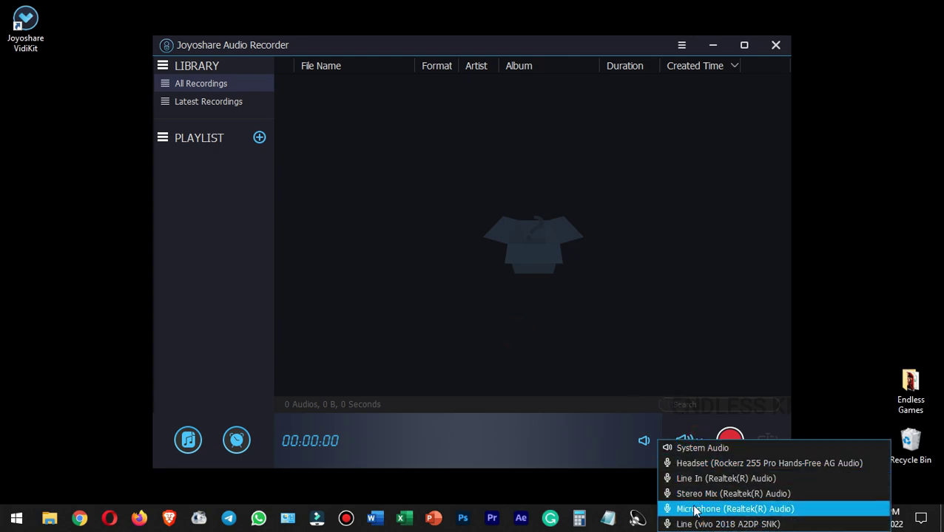
left_click(693, 510)
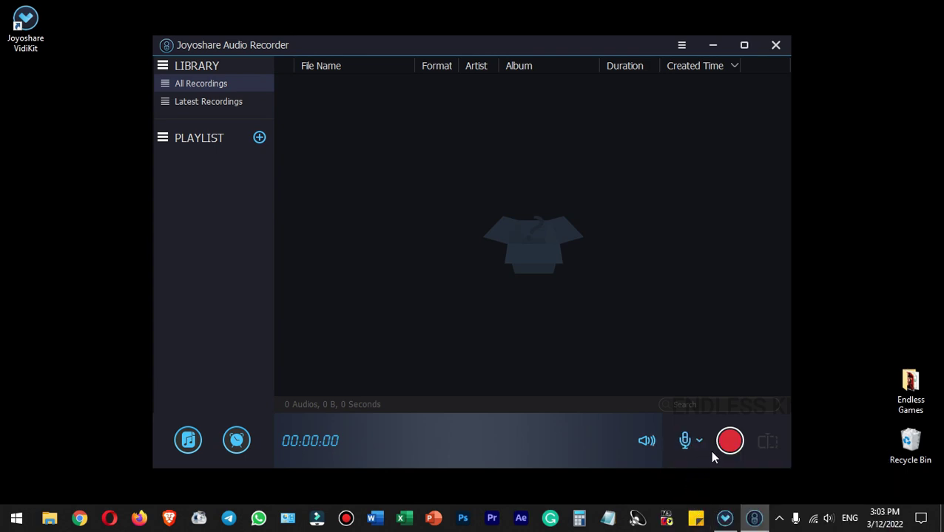
left_click(730, 442)
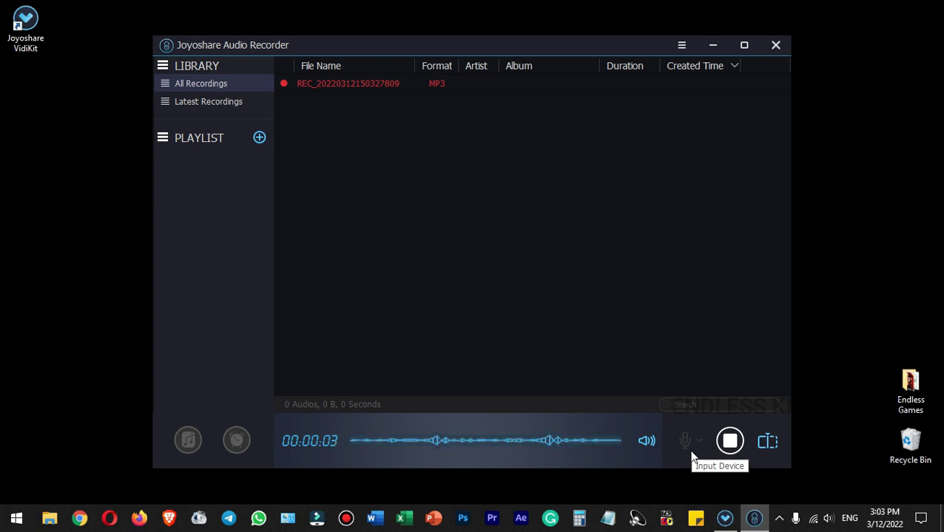
left_click(730, 441)
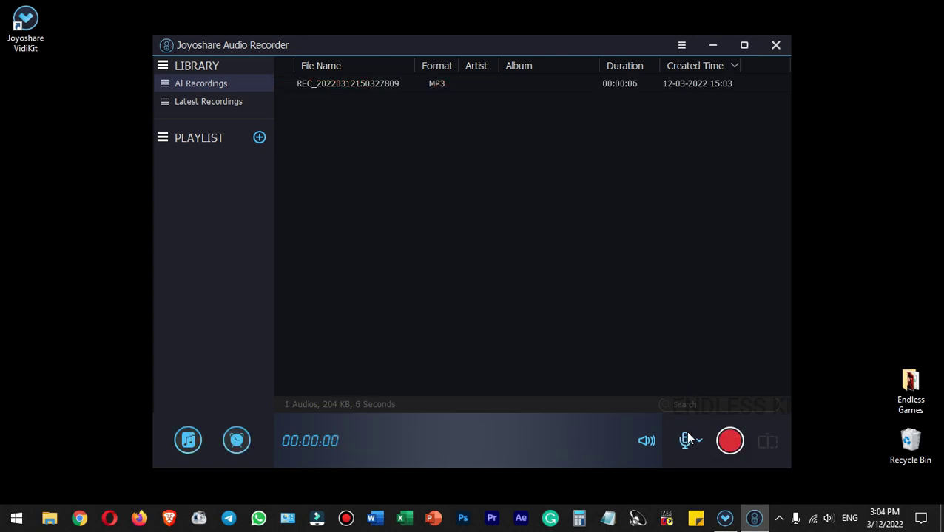
Step: Preview the new recording in the trim editor and close the editor without making changes
left_click(589, 89)
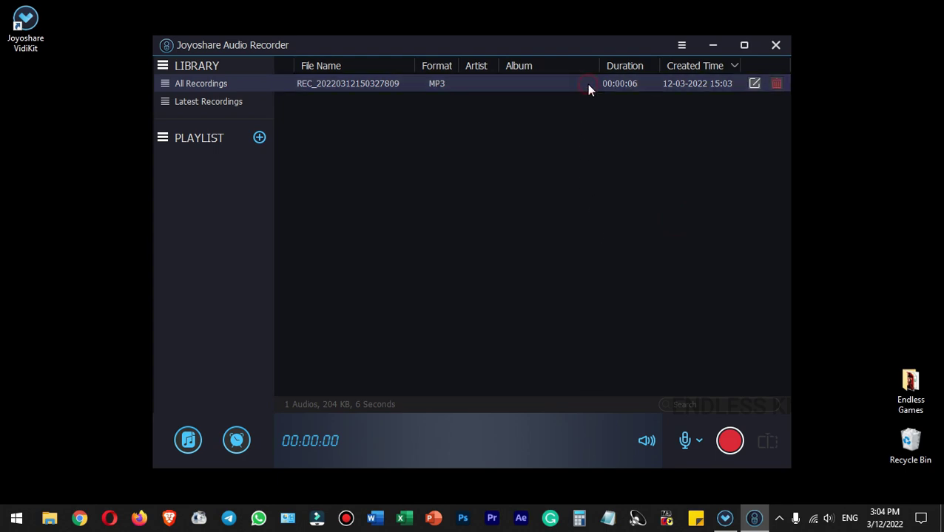
left_click(754, 84)
left_click(314, 183)
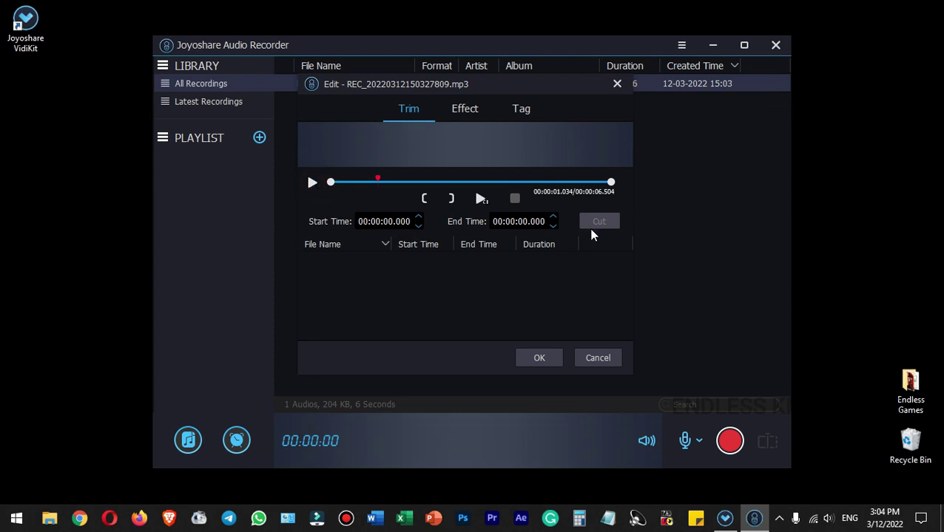
left_click(599, 358)
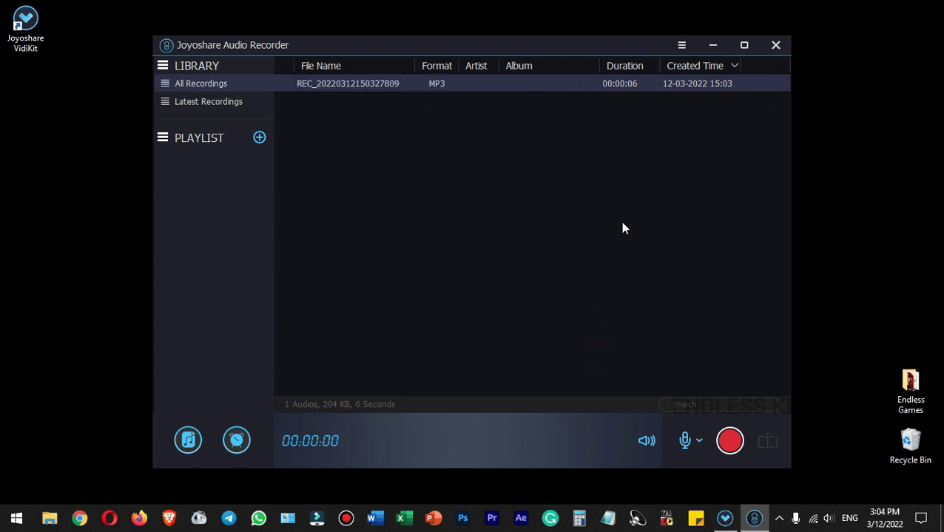
Step: Locate the recorded MP3 in its Converted folder in File Explorer and close that folder
left_click(531, 221)
mouse_move(516, 89)
right_click(473, 86)
left_click(510, 142)
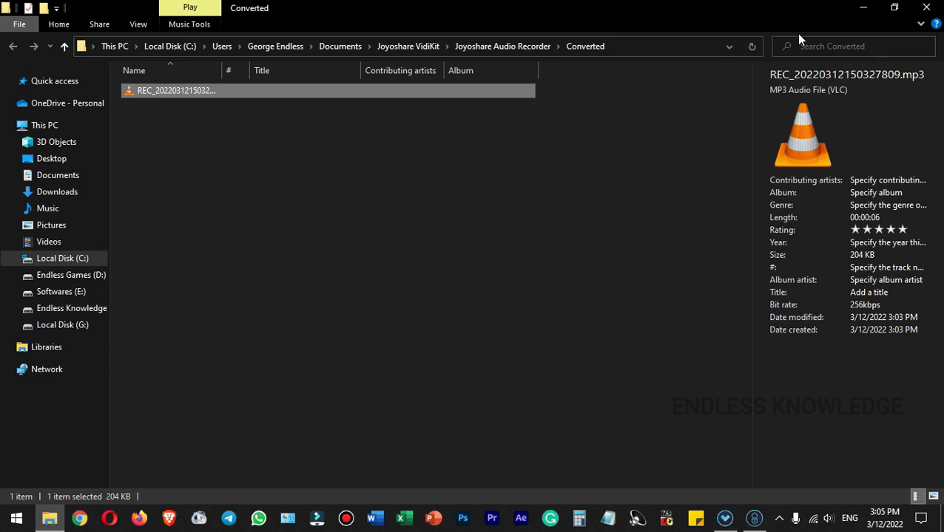
left_click(926, 8)
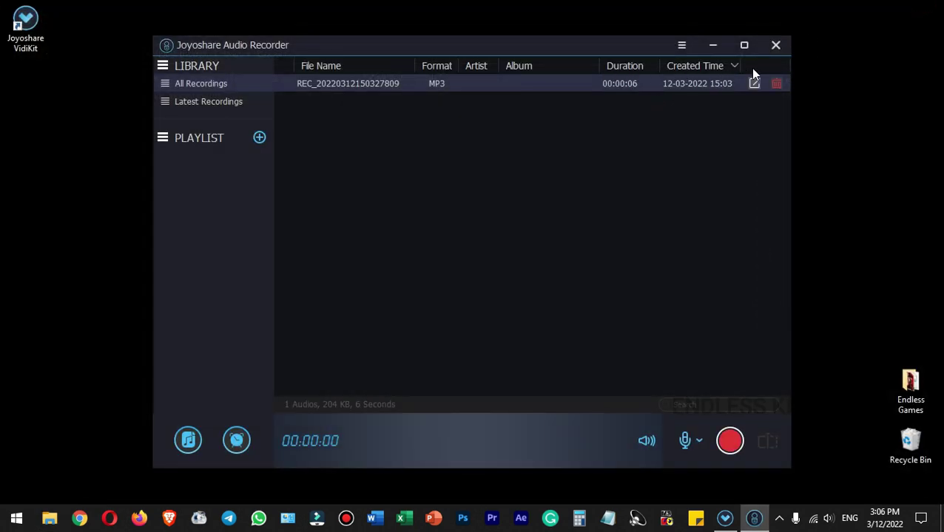
Step: Exit the Audio Recorder and open the Screen Recorder from VidiKit
left_click(775, 45)
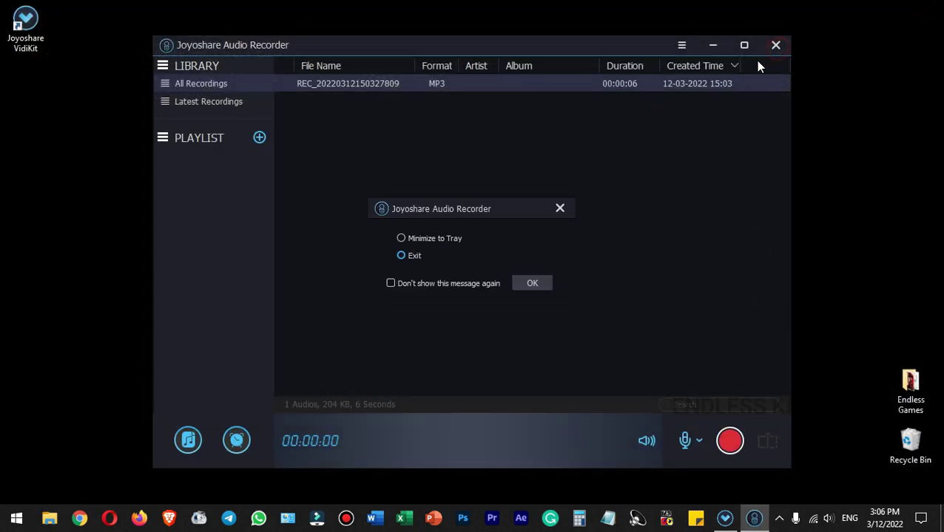
left_click(537, 285)
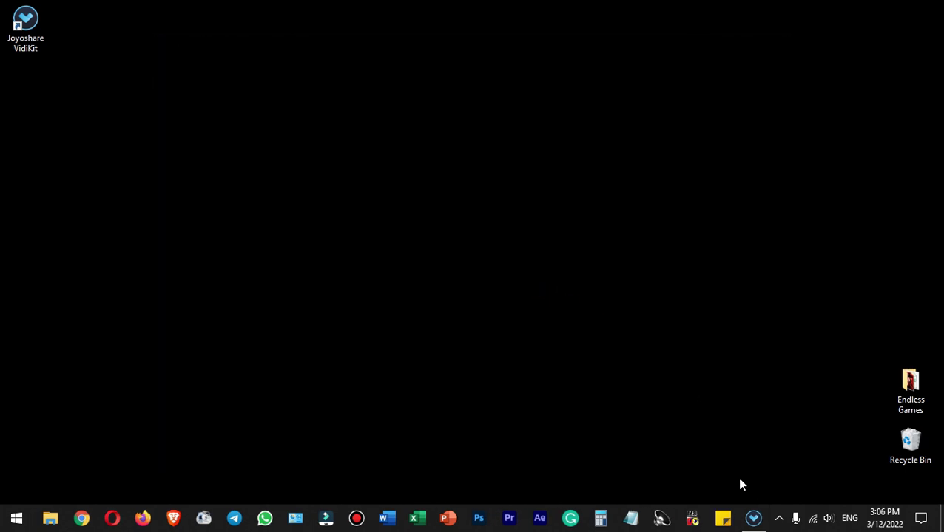
left_click(753, 517)
left_click(464, 212)
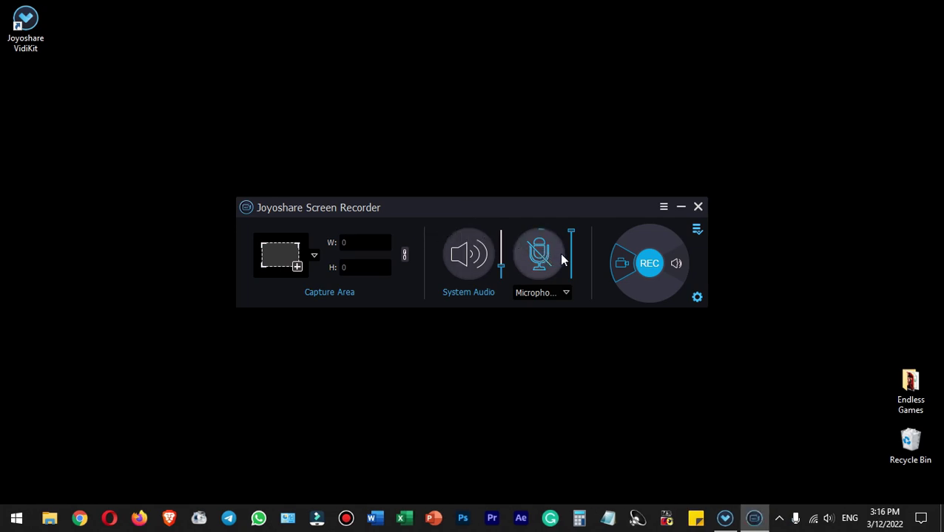
Step: Add a custom capture area and widen it to about 948 by 480 pixels
left_click(292, 263)
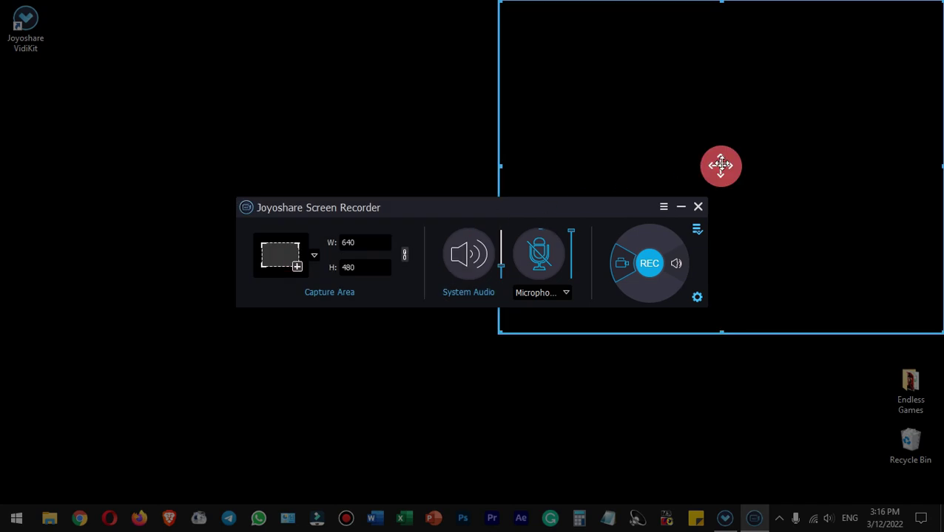
mouse_move(720, 164)
left_mouse_down()
mouse_move(721, 201)
mouse_move(722, 162)
left_mouse_up()
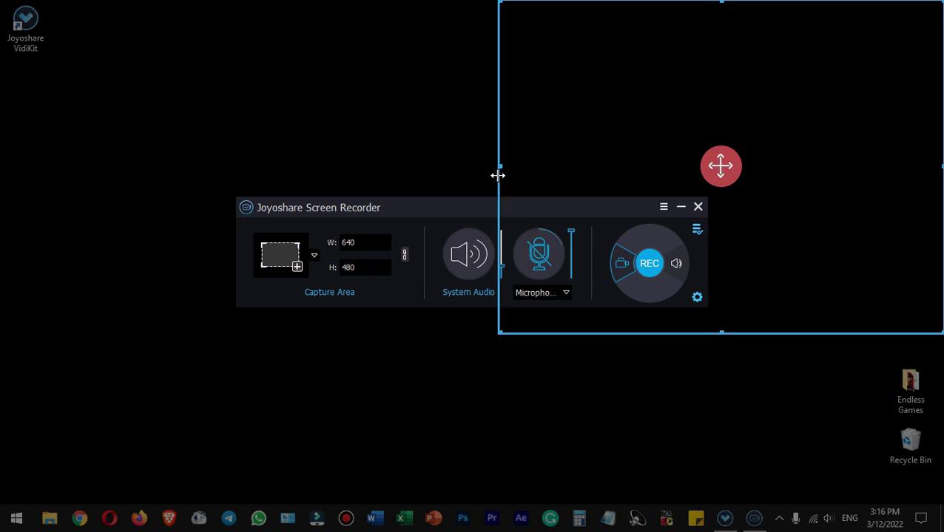
left_click_drag(497, 168, 286, 167)
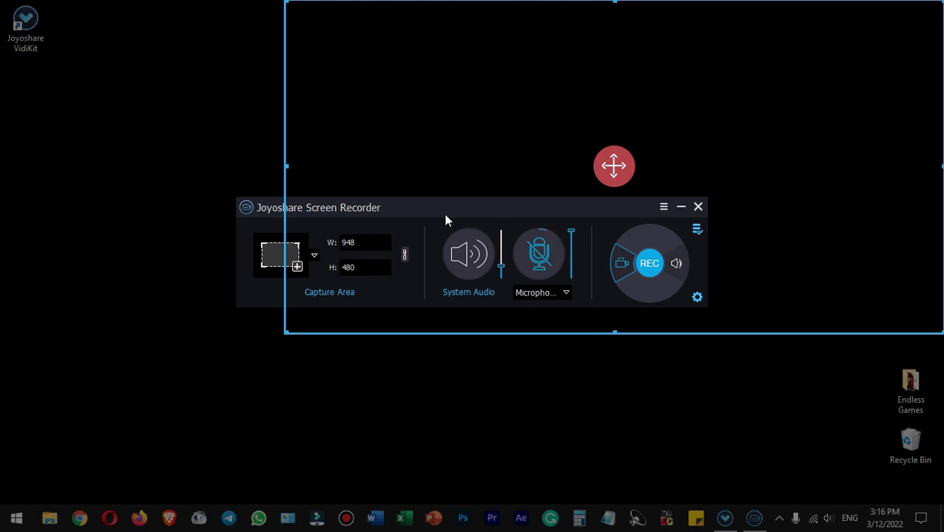
Step: Set the capture area to the Full Screen preset
left_click(315, 257)
scroll(354, 451, "down", 1)
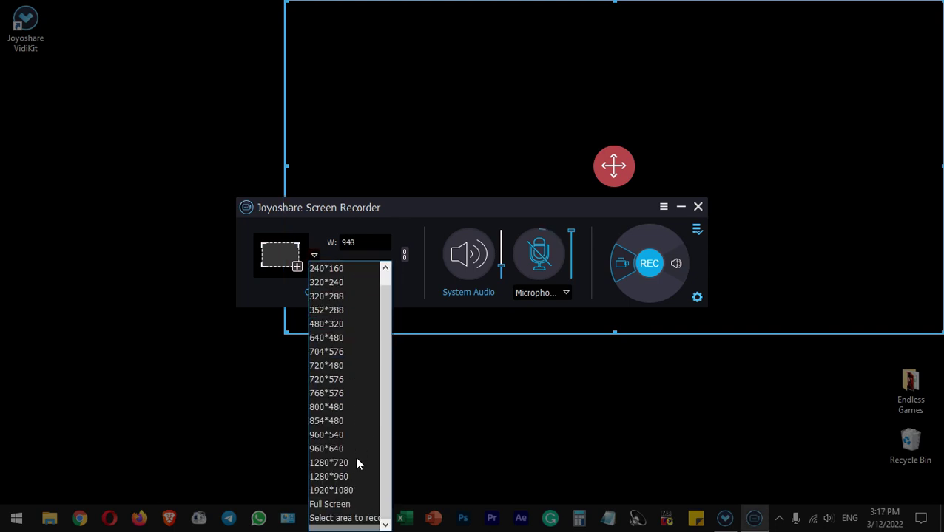
left_click(342, 507)
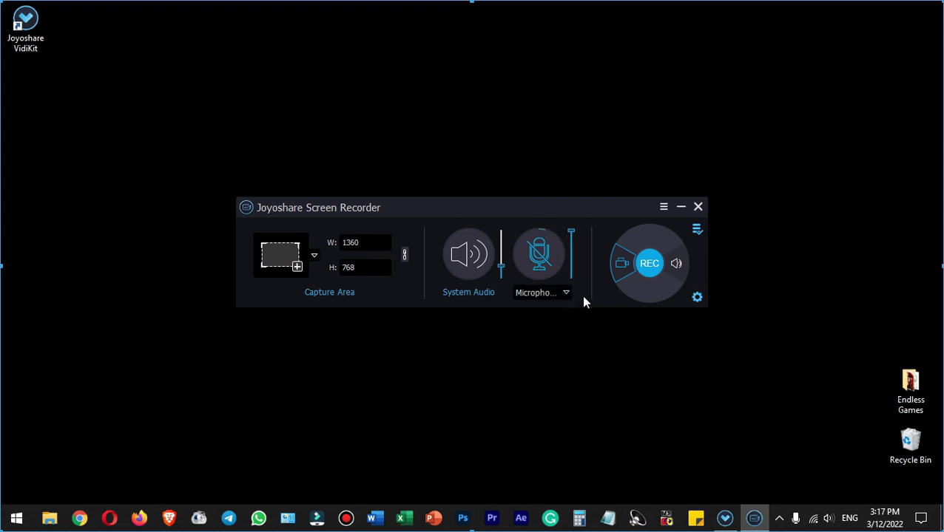
Step: Turn on microphone audio and review the available input devices without changing the selected one
left_click(539, 266)
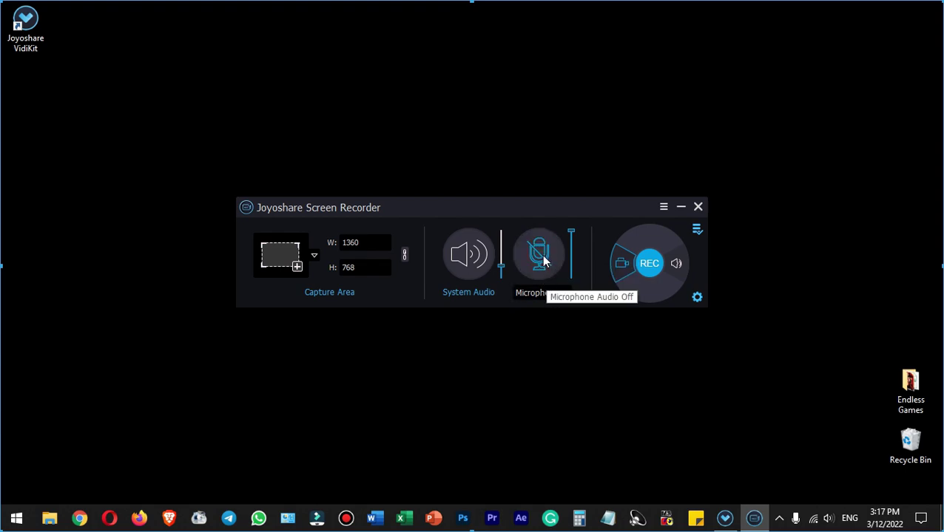
left_click(544, 260)
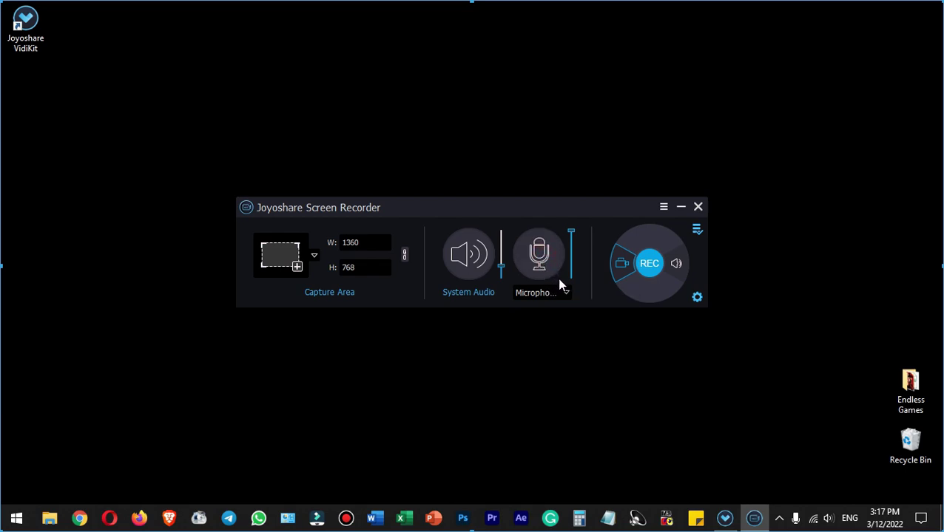
left_click(564, 291)
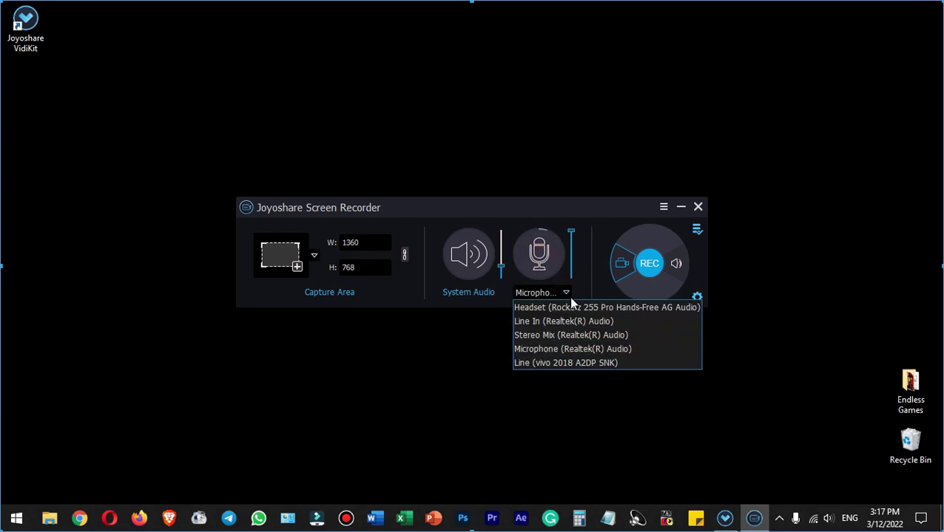
left_click(584, 270)
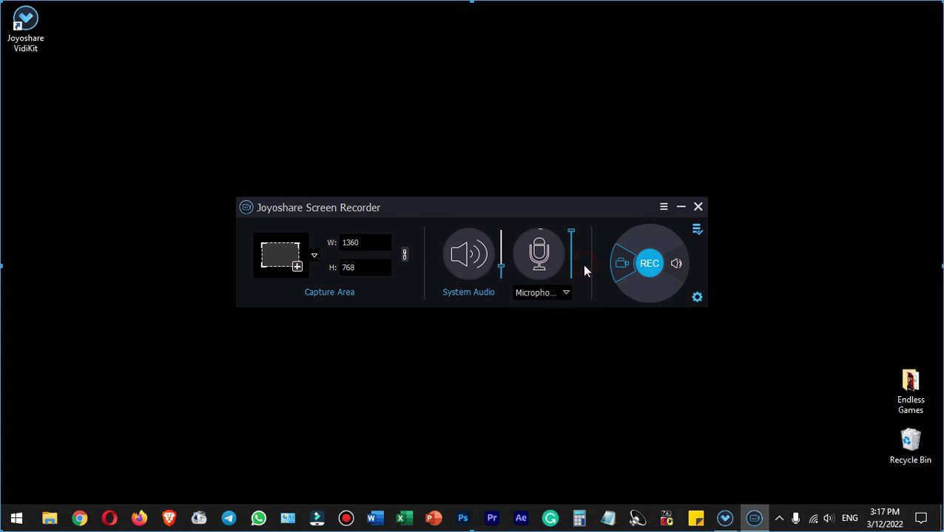
Step: Mute and unmute the system audio, and raise its volume slightly
left_click(475, 256)
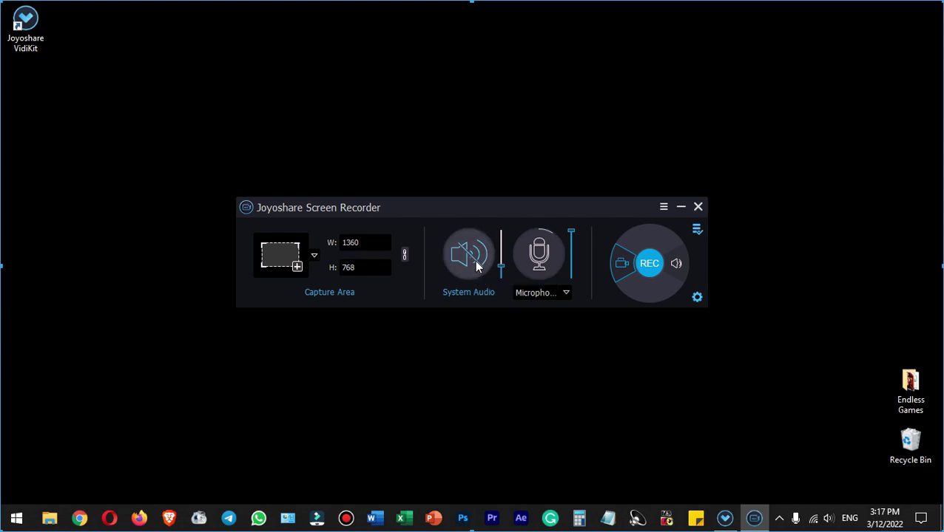
left_click(477, 259)
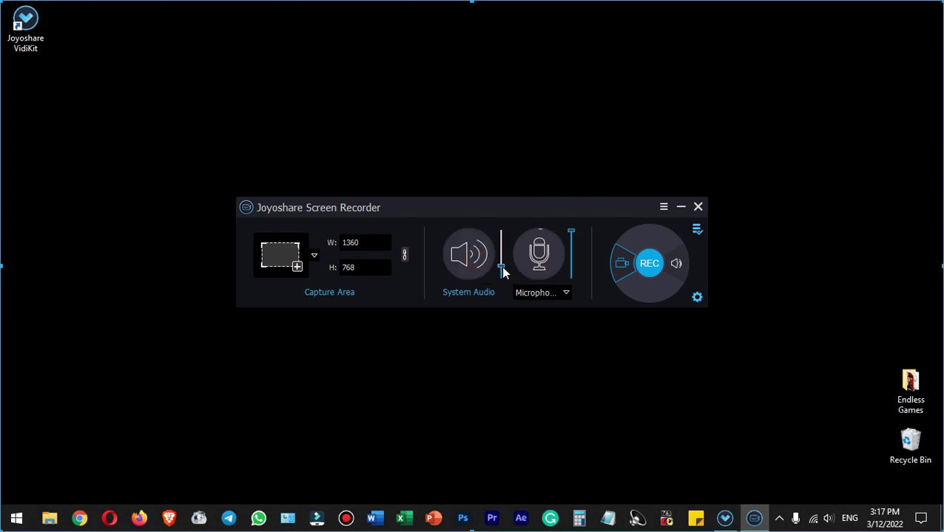
left_click_drag(502, 267, 500, 261)
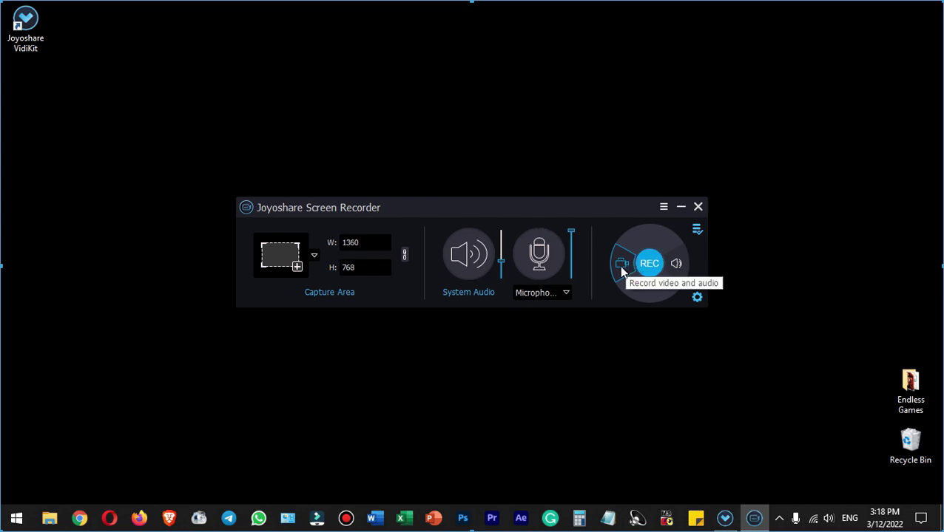
Step: Try the audio-only recording mode and switch back to recording video and audio
left_click(679, 263)
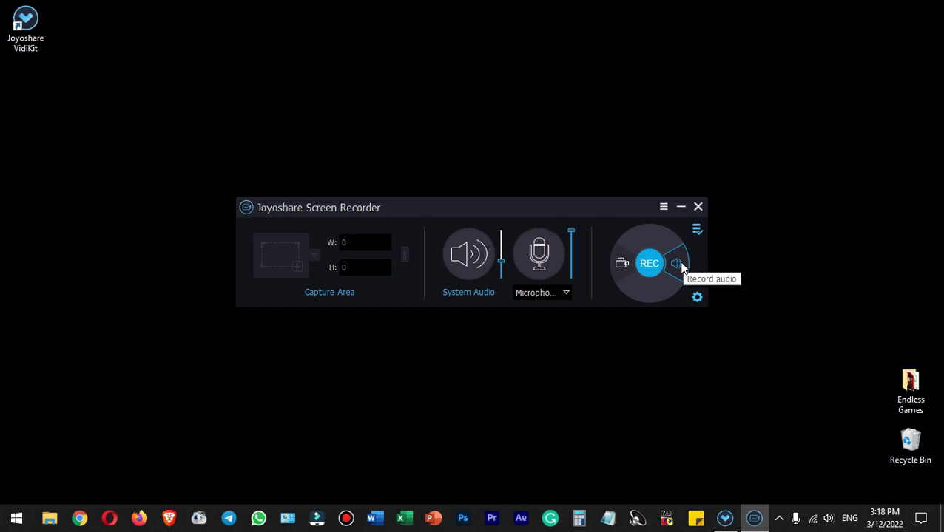
left_click(622, 266)
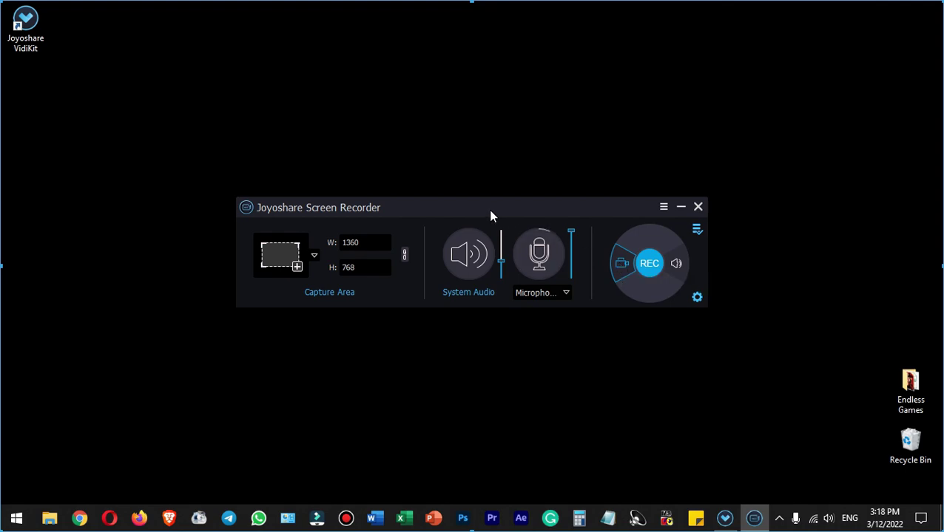
Step: Expand the recording settings and set the save location to the Captures folder inside Videos
left_click_drag(488, 209, 490, 140)
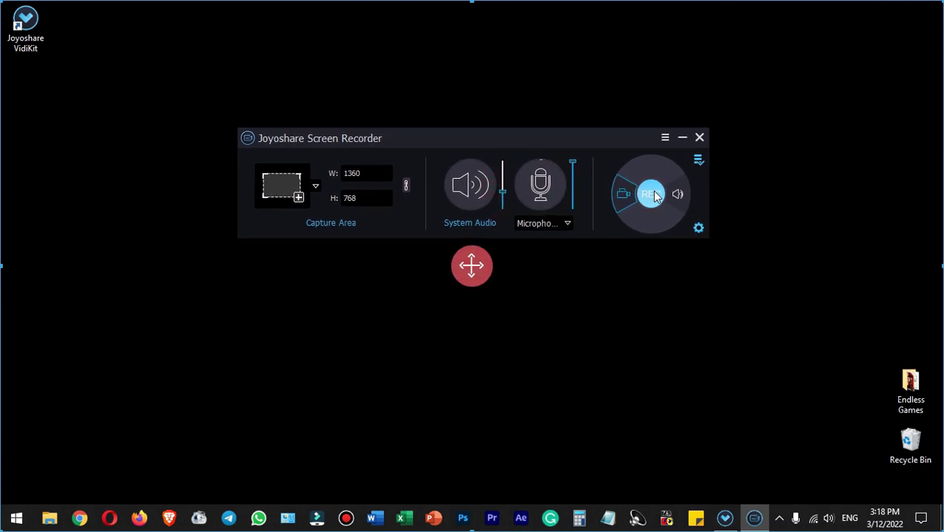
left_click(698, 229)
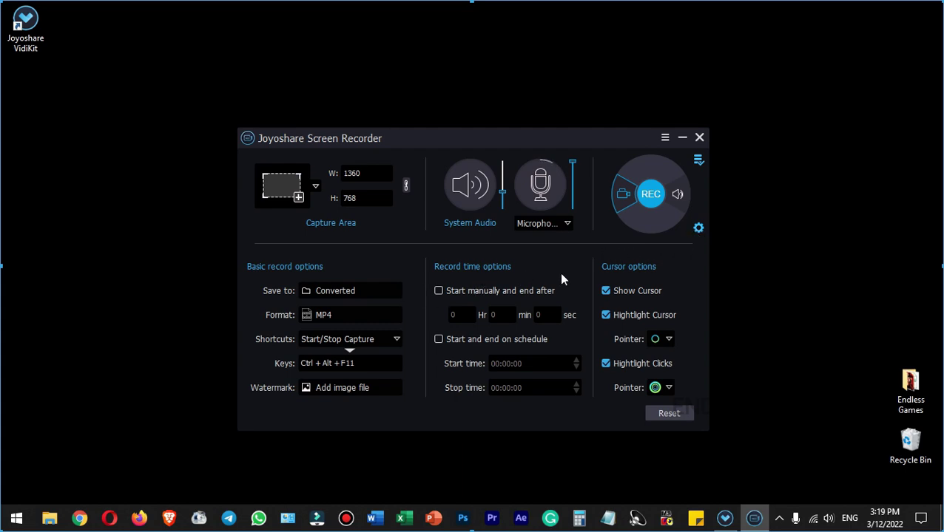
left_click(353, 291)
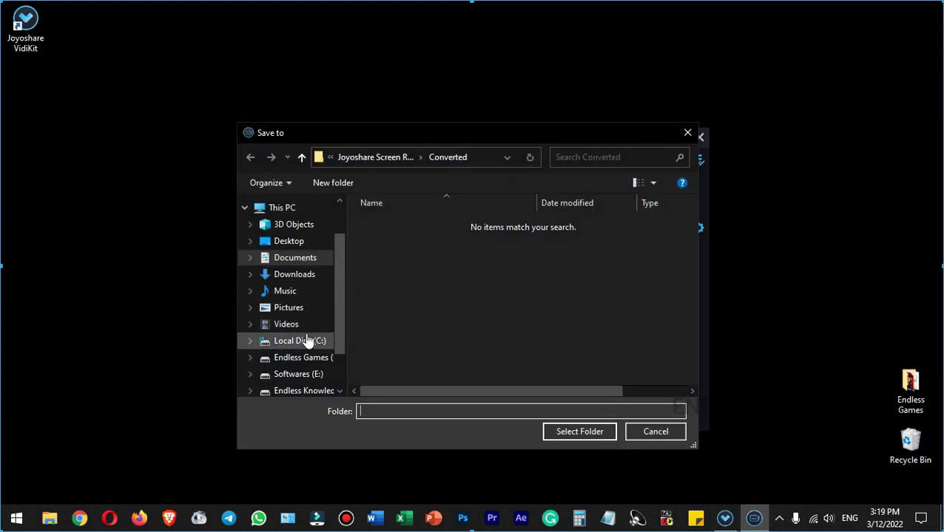
left_click(305, 325)
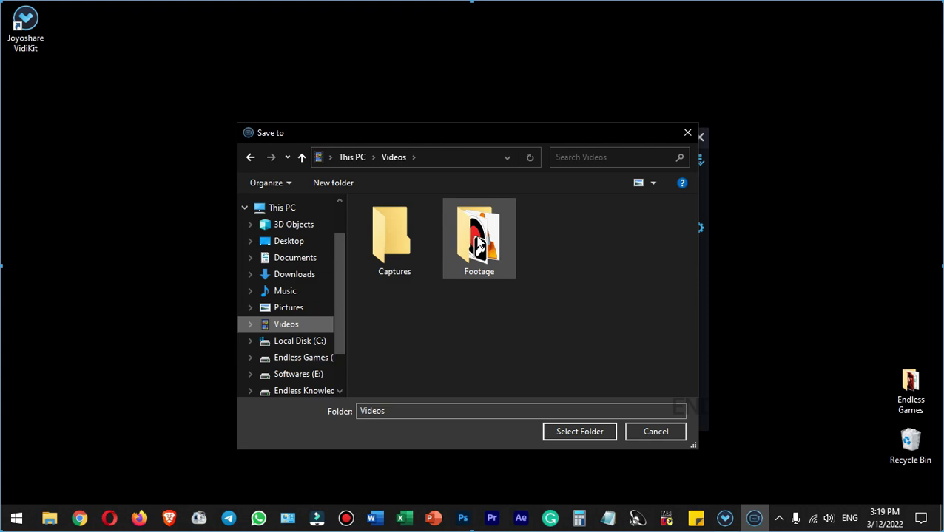
left_click(478, 244)
double_click(385, 242)
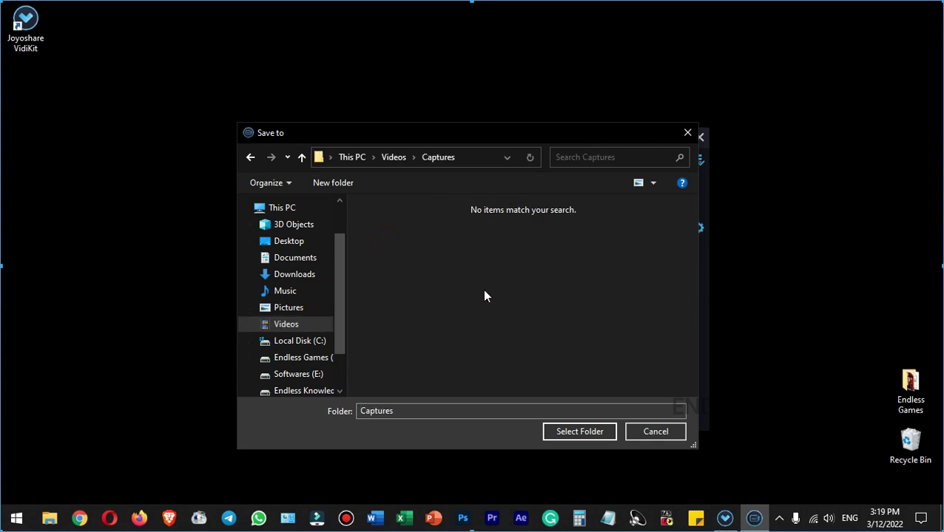
left_click(580, 434)
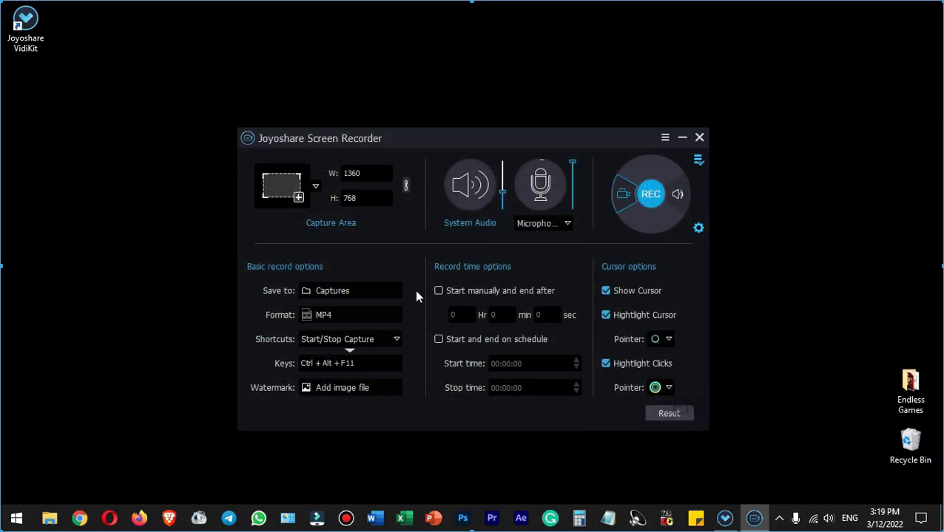
Step: Customize the MP4 output format with the H264 codec, a 60 fps frame rate and 100 % quality
left_click(346, 315)
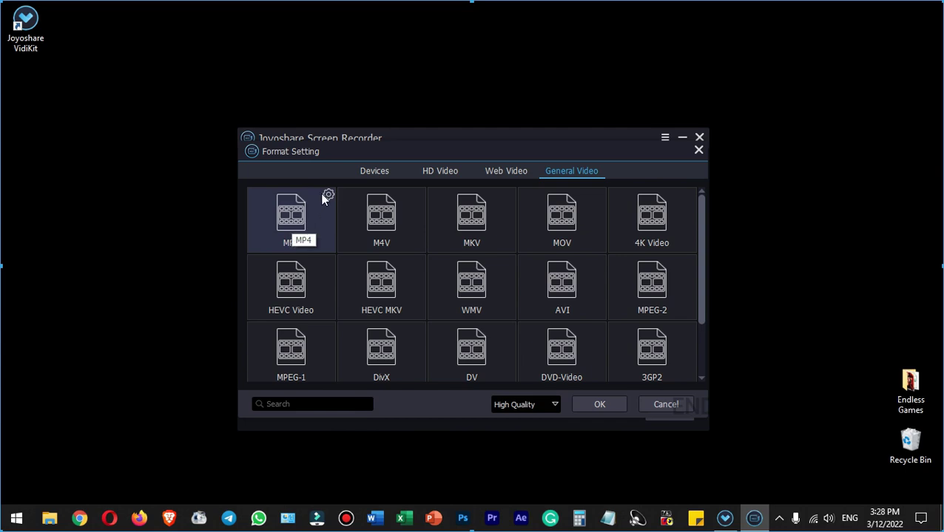
left_click(329, 194)
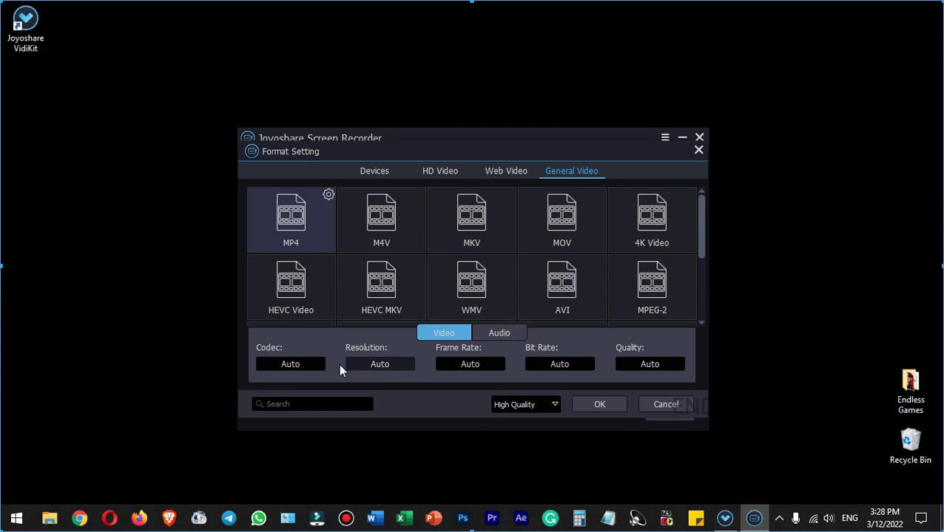
left_click(288, 364)
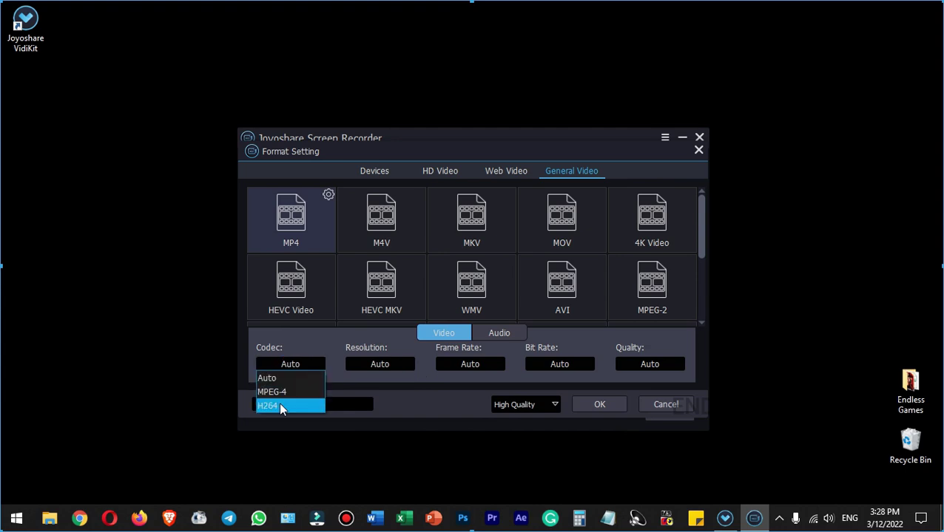
left_click(281, 406)
left_click(391, 363)
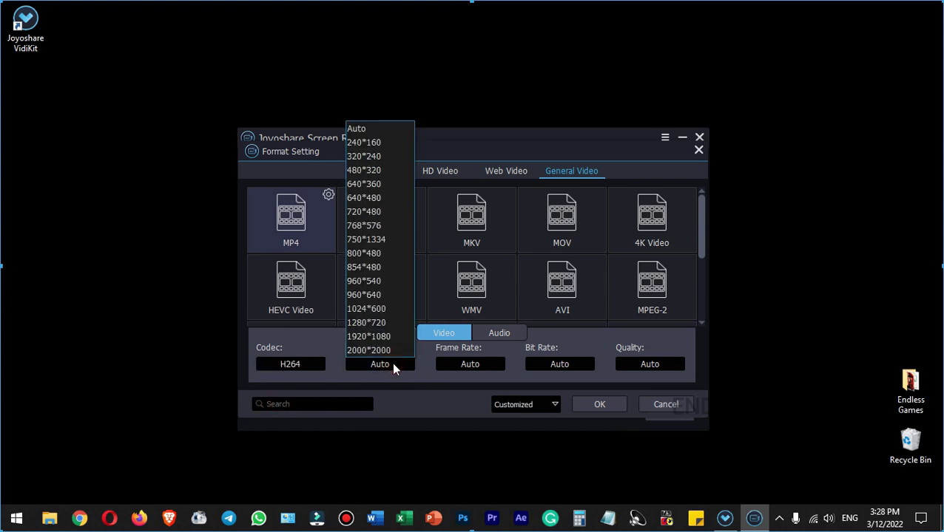
left_click(423, 370)
left_click(470, 365)
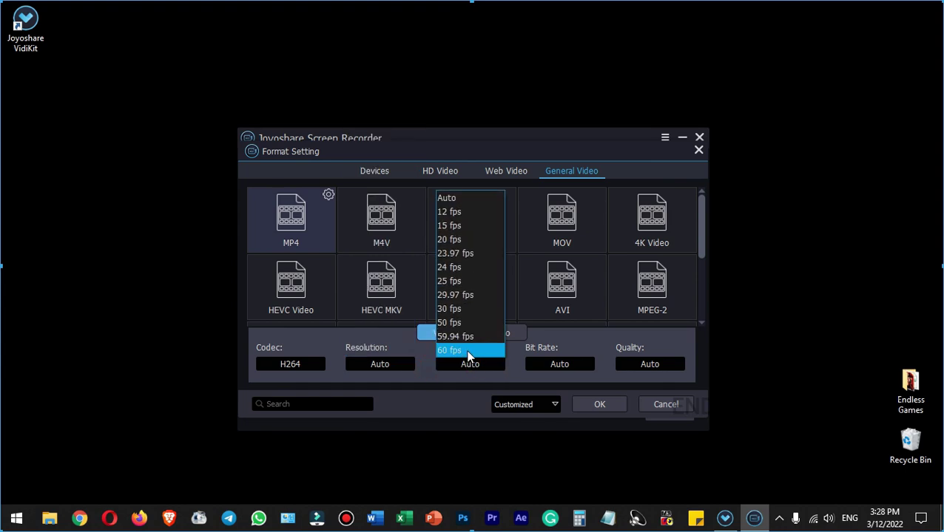
left_click(469, 350)
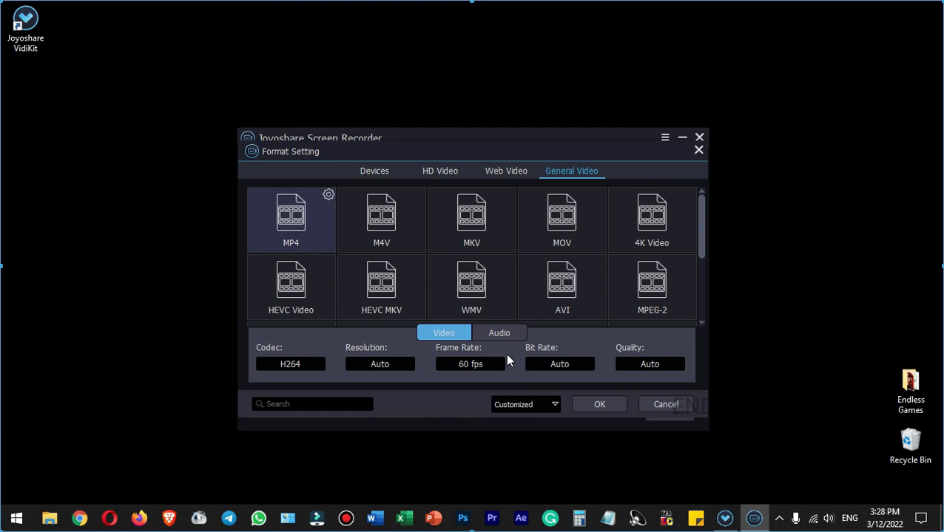
left_click(652, 369)
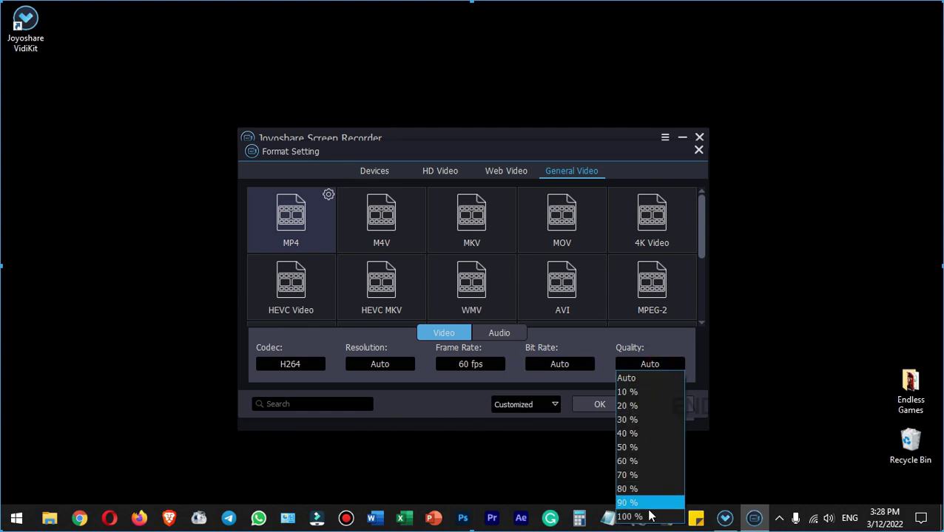
left_click(647, 517)
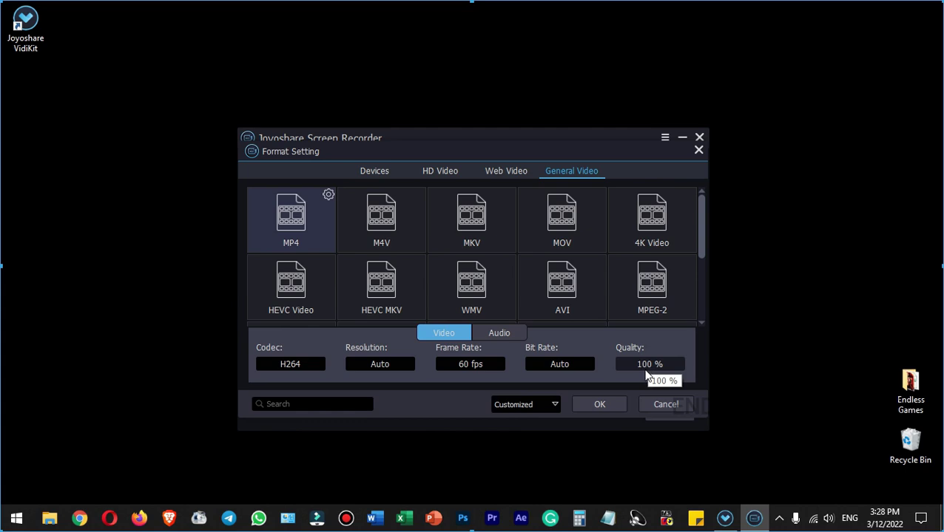
left_click(603, 406)
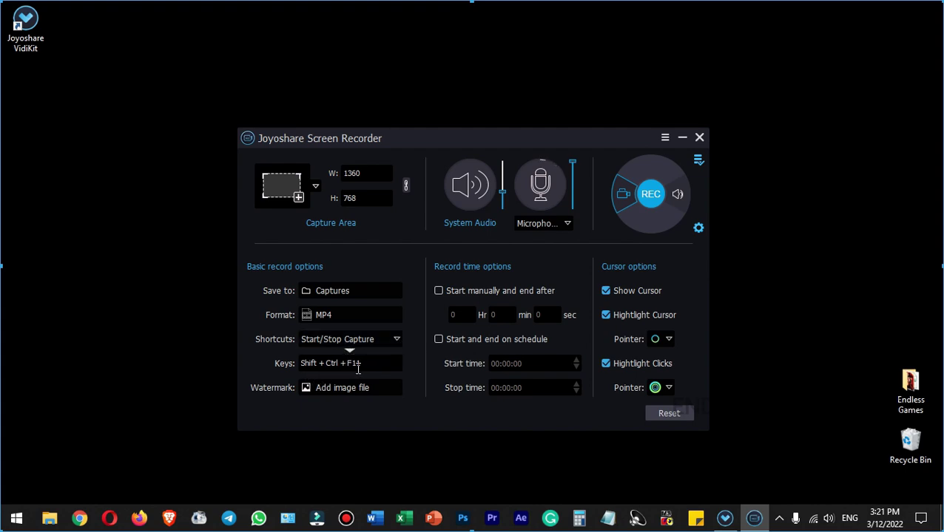
Step: Assign Shift + Ctrl + F11 as the shortcut for Start/Stop Capture
left_click(383, 364)
key("F12")
key("ctrl+shift+F11")
Step: Review the watermark image, position, margin, transparency and scale settings without adding a watermark
left_click(346, 391)
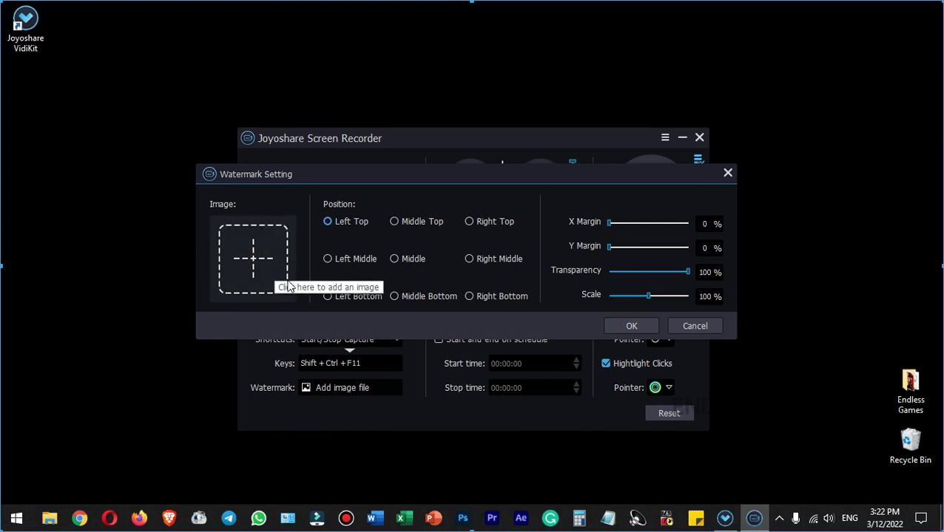
left_click(685, 326)
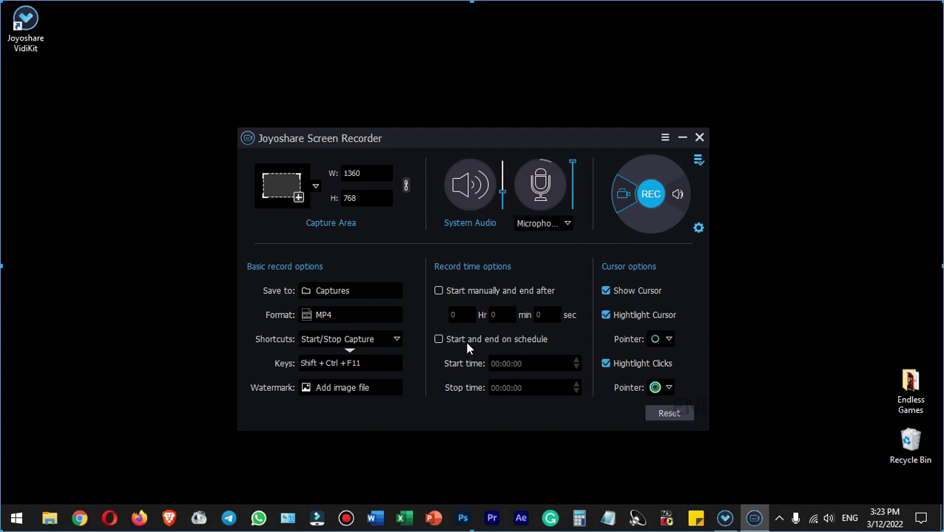
Step: Try scheduled recording with a start time of 02:00:00 and a stop time of 05:00:00, and turn scheduling back off
left_click(441, 340)
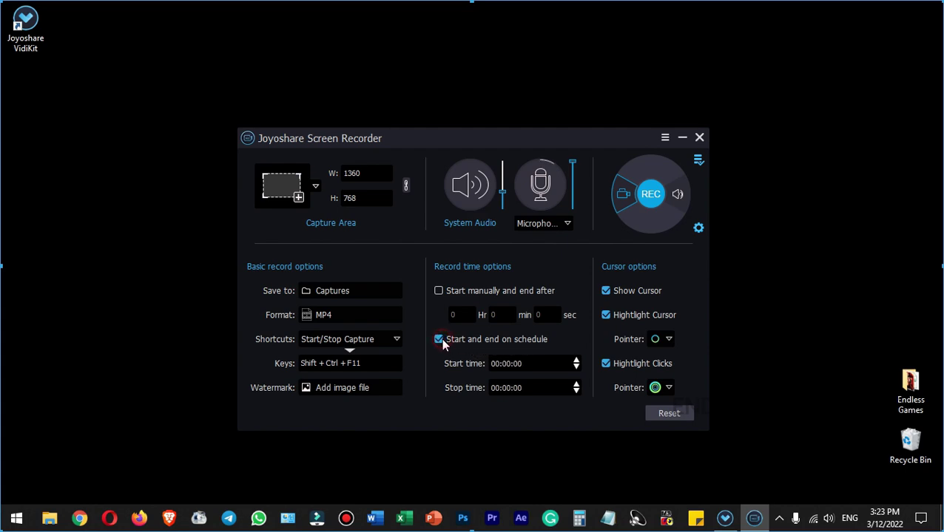
left_click(576, 361)
left_click(577, 361)
left_click(576, 385)
left_click(576, 385)
left_click(576, 385)
left_click(576, 384)
left_click(576, 385)
left_click(449, 339)
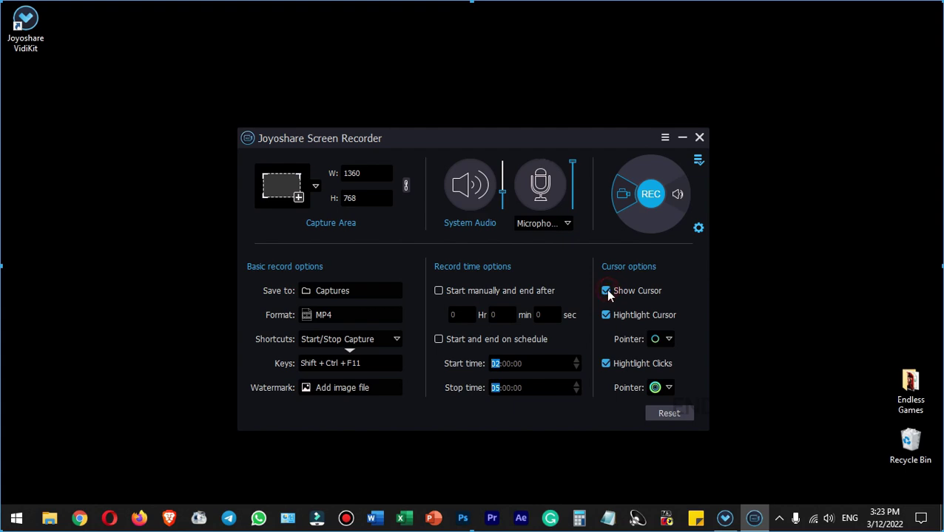
Step: Review the pointer styles for highlighting the cursor and choose the plain ring
left_click(669, 340)
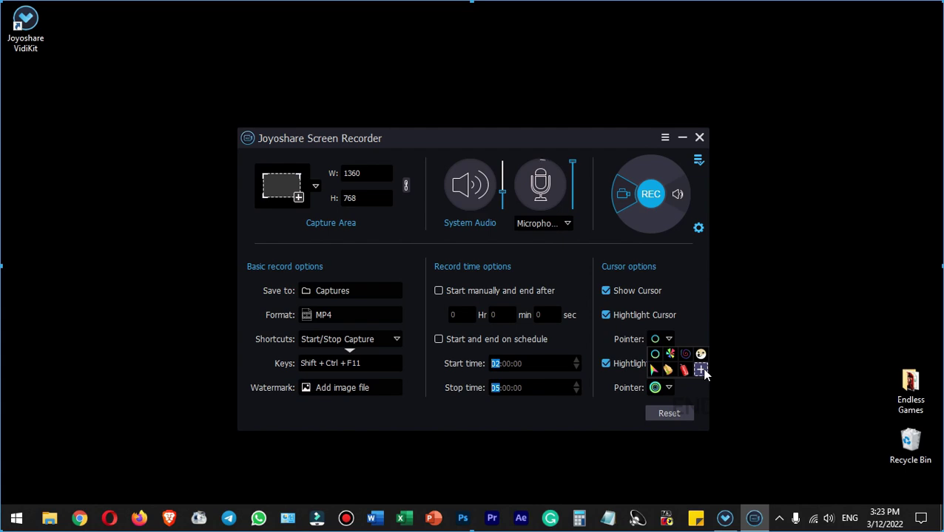
left_click(655, 355)
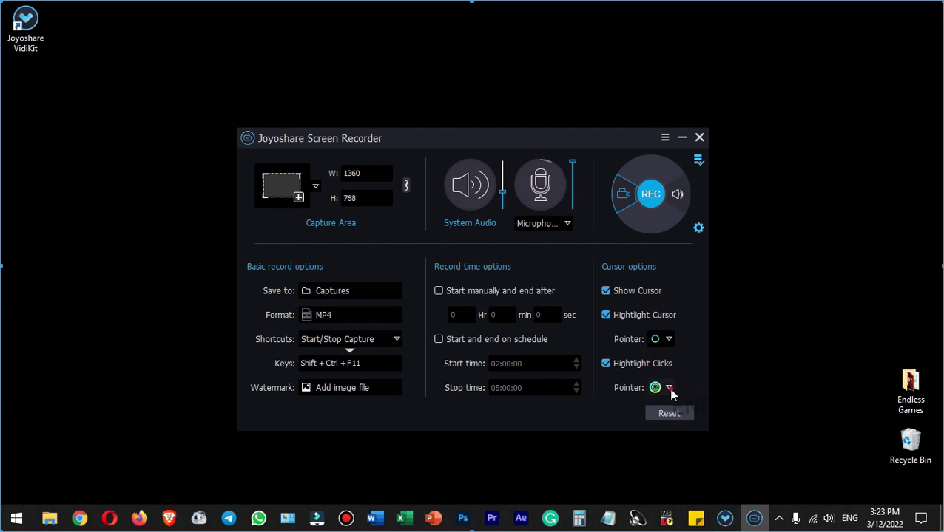
Step: Check the pointer style options for highlighting clicks, then start the screen recording and dismiss the tray notice
left_click(670, 388)
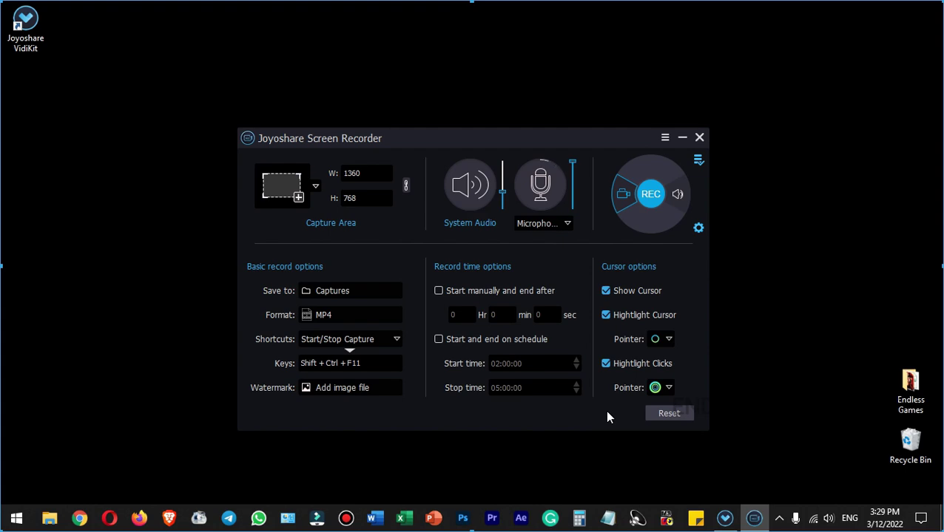
left_click(652, 197)
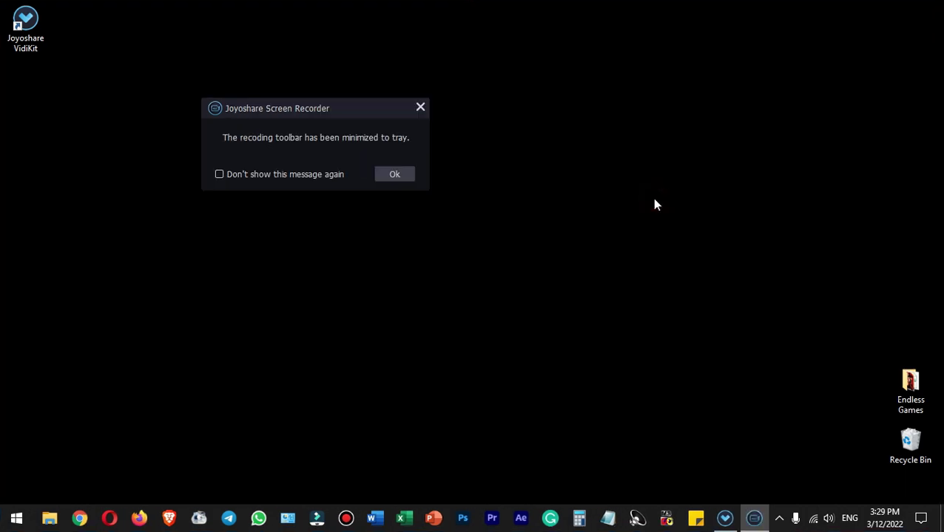
left_click(396, 174)
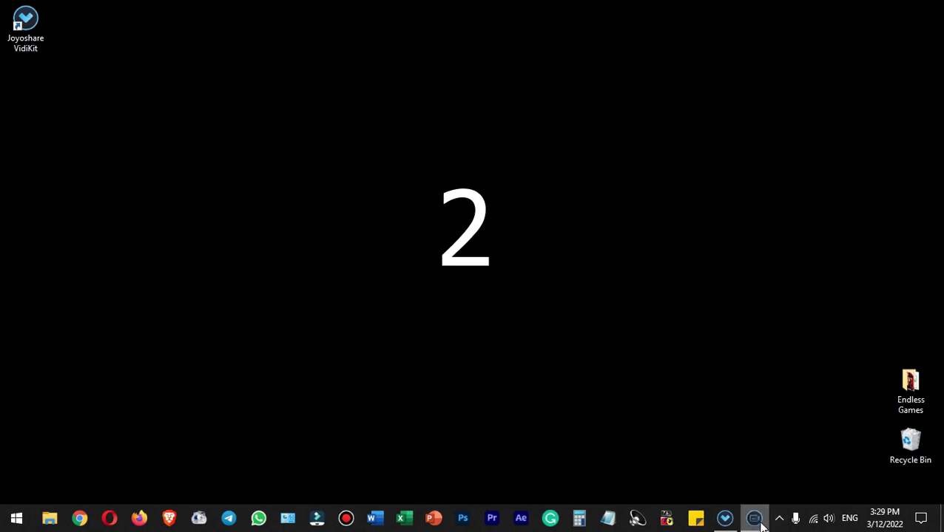
Step: Bring up the floating recording toolbar from the system tray and minimize it while the recording continues
mouse_move(760, 522)
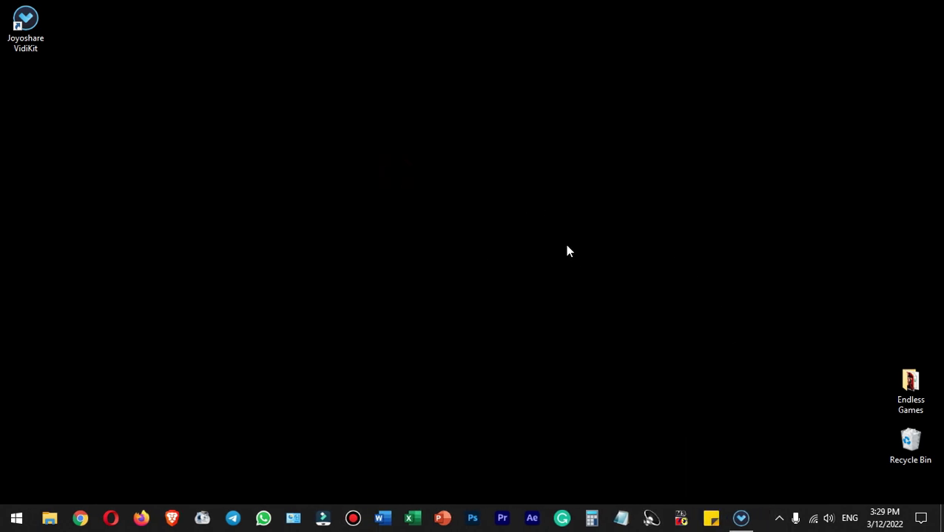
left_click(780, 520)
left_click(805, 493)
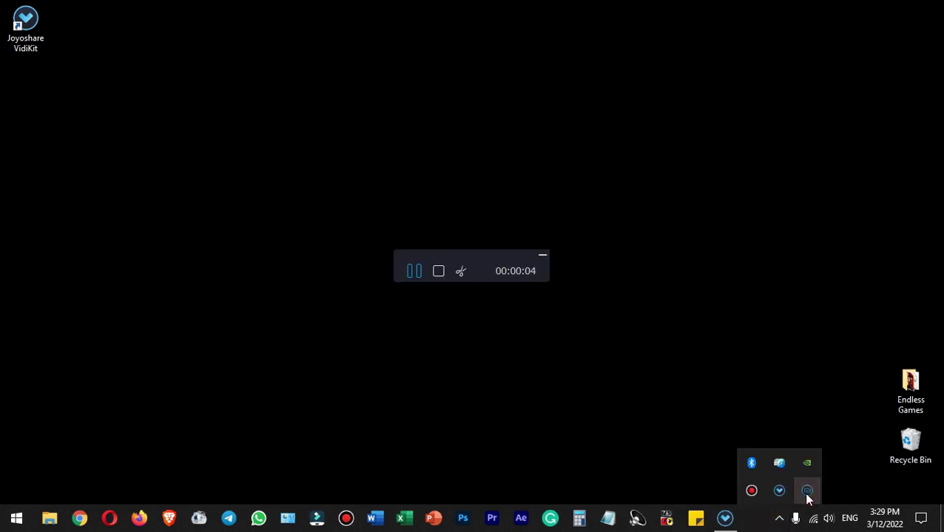
left_click(541, 256)
left_click(584, 267)
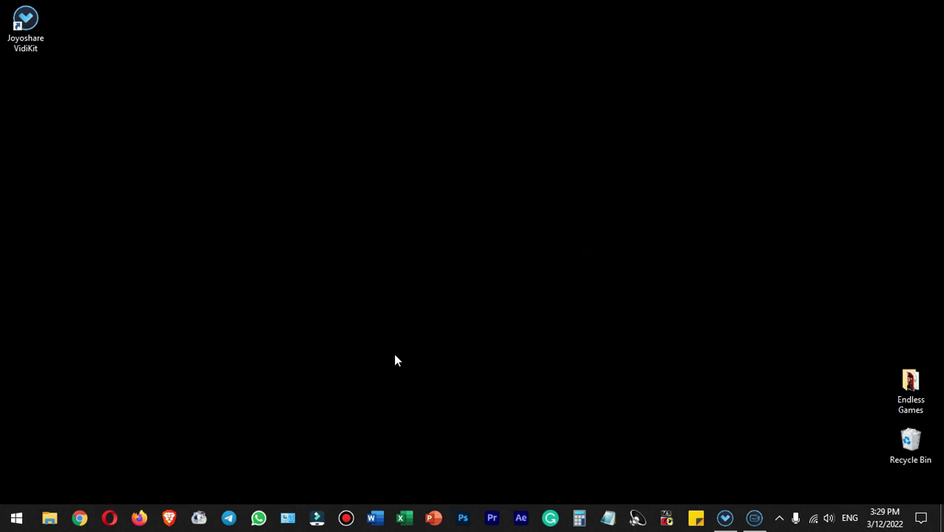
Step: Switch to Excel by opening the recent workbook Map Chart.xlsx, and open 3D Maps from its India sheet
right_click(405, 518)
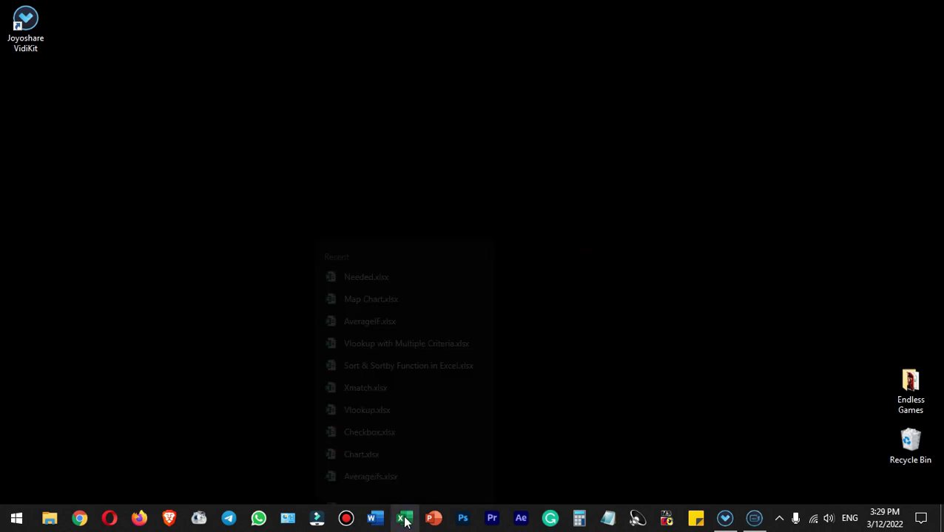
left_click(392, 261)
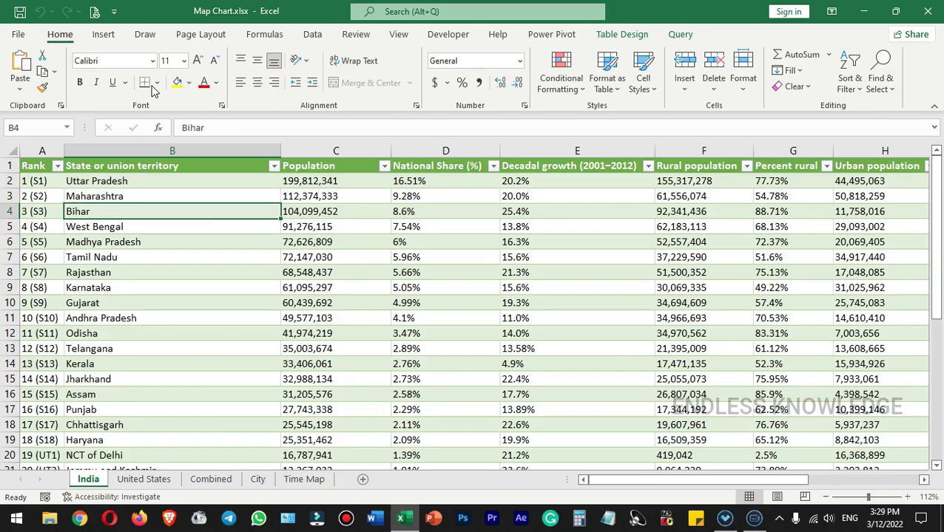
left_click(104, 34)
left_click(535, 83)
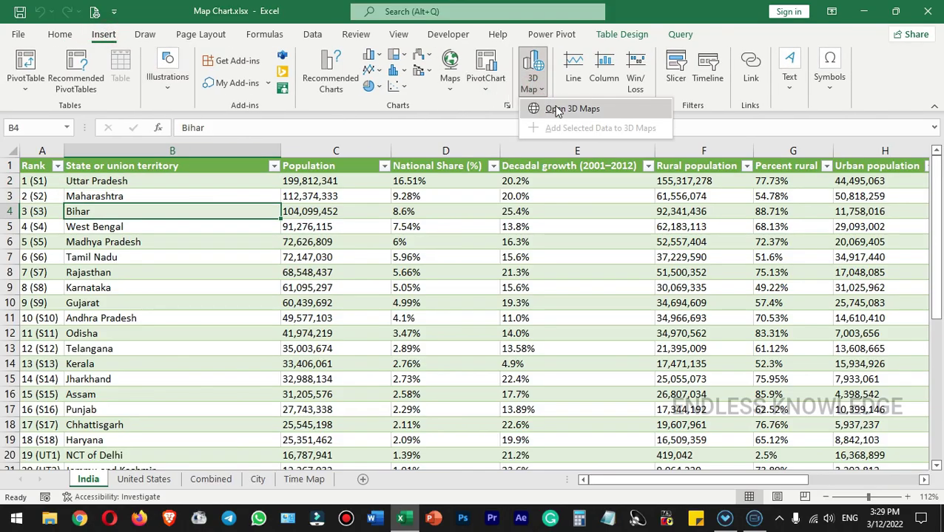
left_click(555, 109)
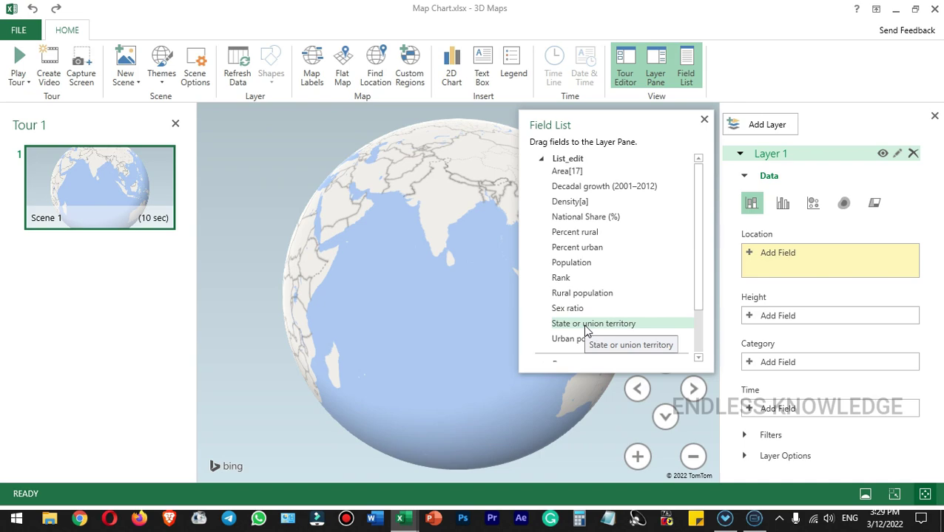
Step: Assign State or union territory to Layer 1's location and Rank to its height, and close the field list
left_click_drag(592, 324, 795, 270)
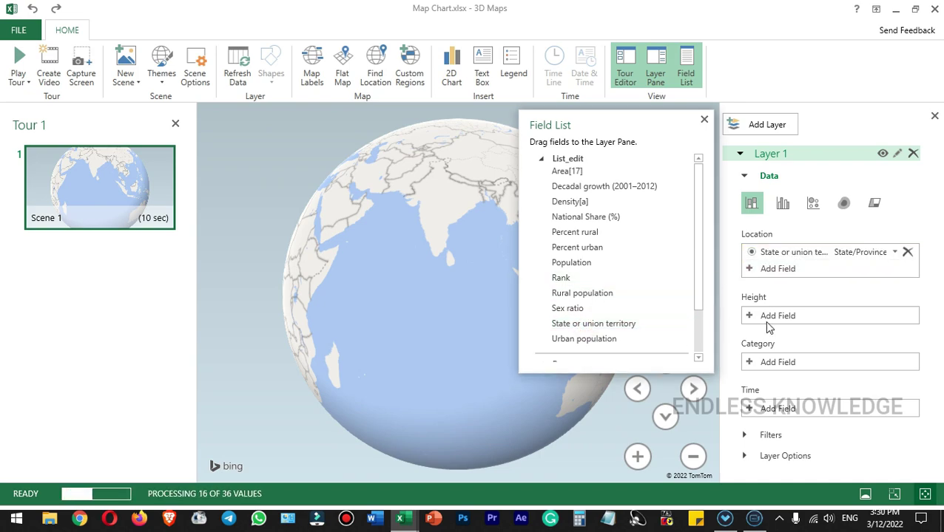
left_click_drag(560, 278, 759, 319)
left_click(703, 119)
Step: Delete the Layer 1 legend from the globe and turn on map labels
left_click(408, 345)
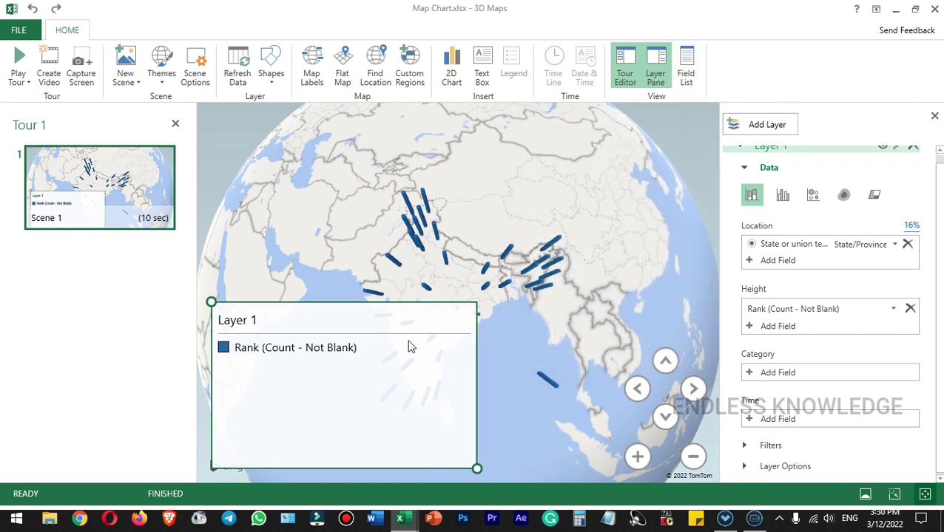
key("Delete")
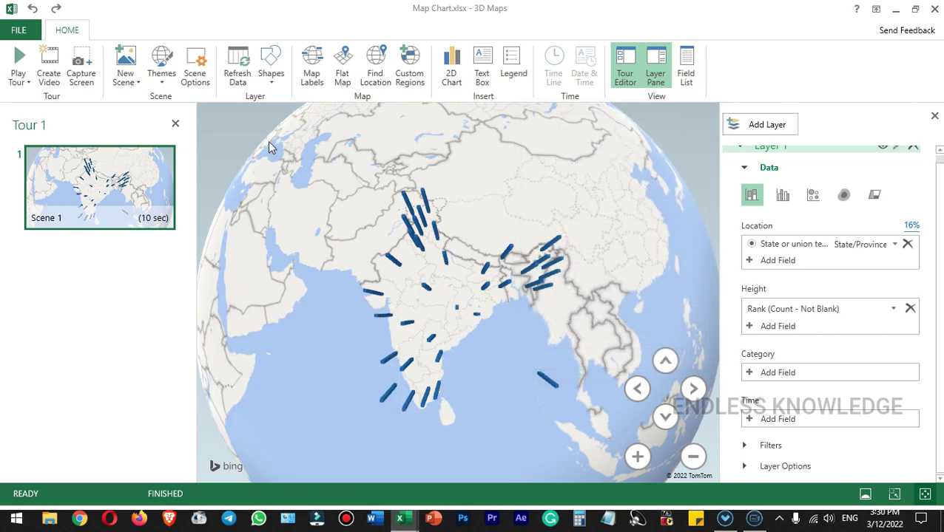
left_click(311, 67)
left_click_drag(537, 337, 558, 318)
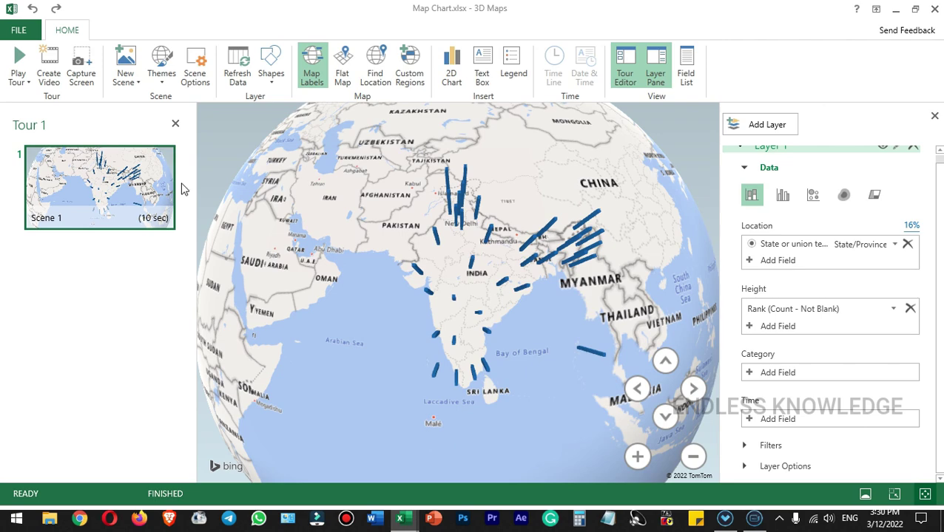
Step: Set Scene 1's transition duration to 6.00 seconds and its effect to Circle in the scene options
left_click(196, 67)
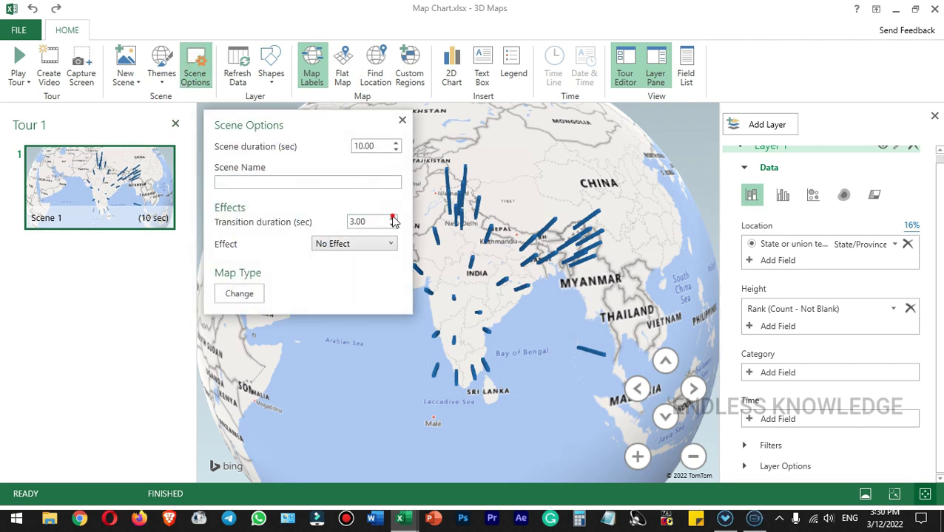
left_click(392, 219)
left_click(393, 219)
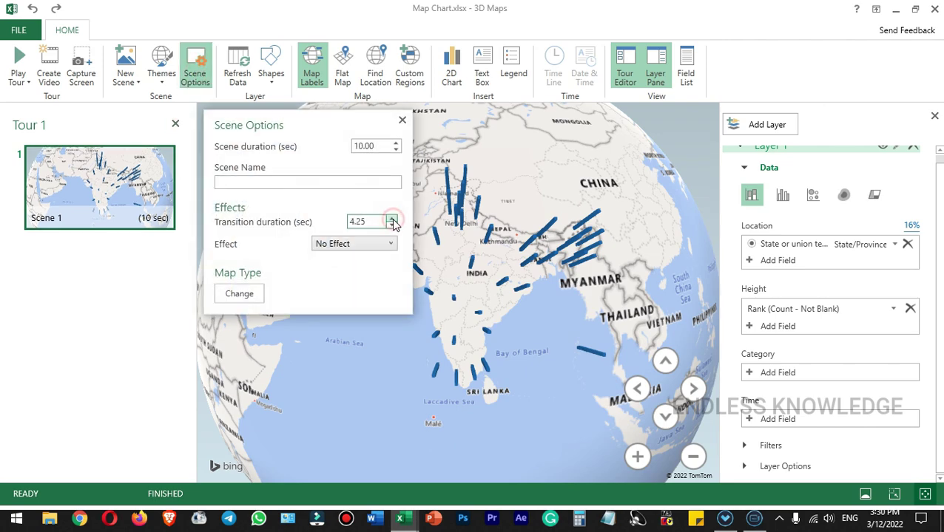
left_click(393, 219)
left_click(392, 218)
left_click(393, 219)
left_click(393, 219)
left_click(393, 219)
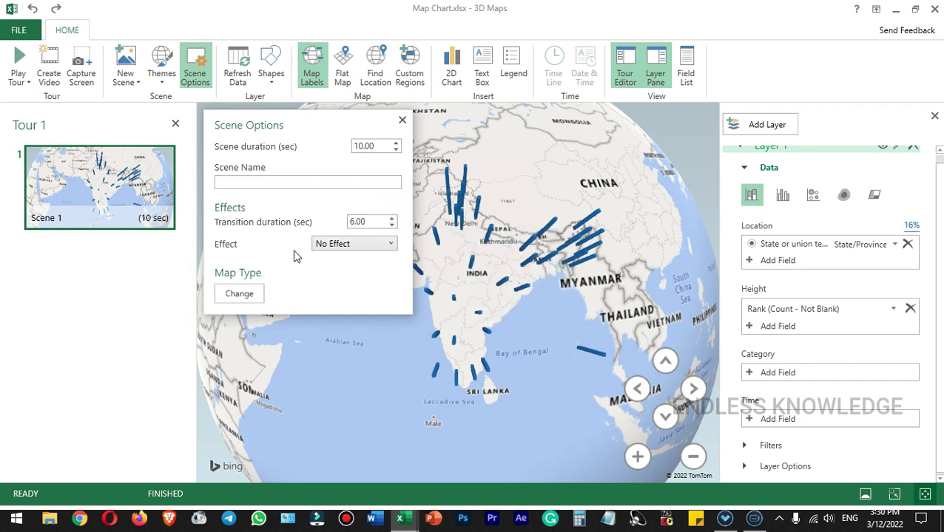
left_click(373, 245)
left_click(352, 274)
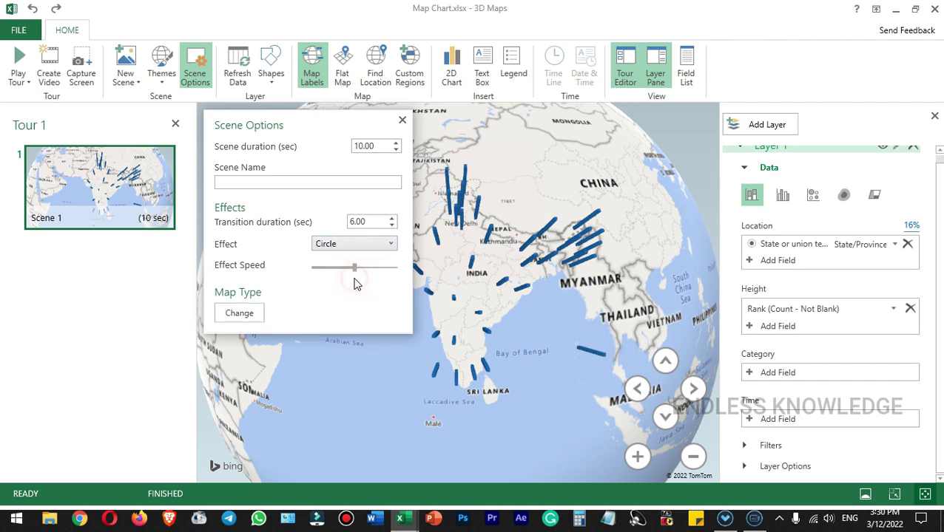
left_click(402, 121)
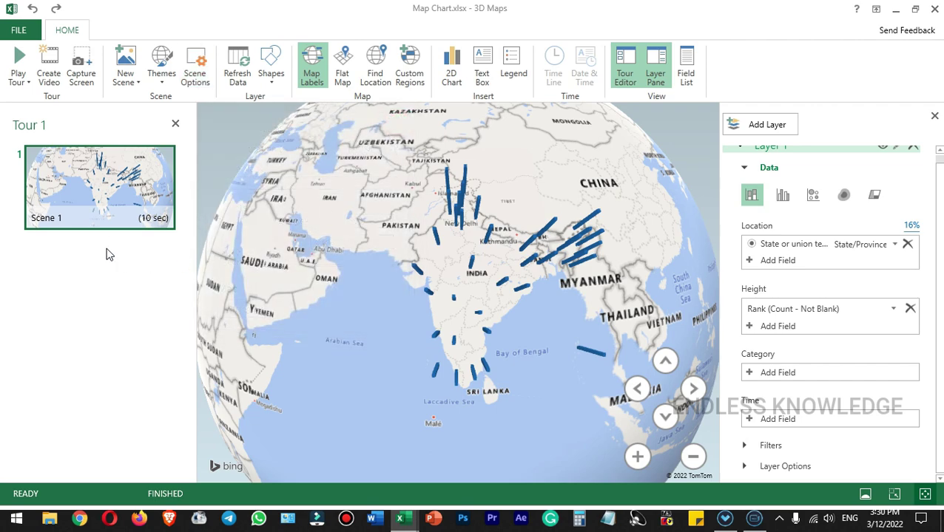
Step: Play the tour scene full screen, exit the playback and stop the screen recording
left_click(122, 216)
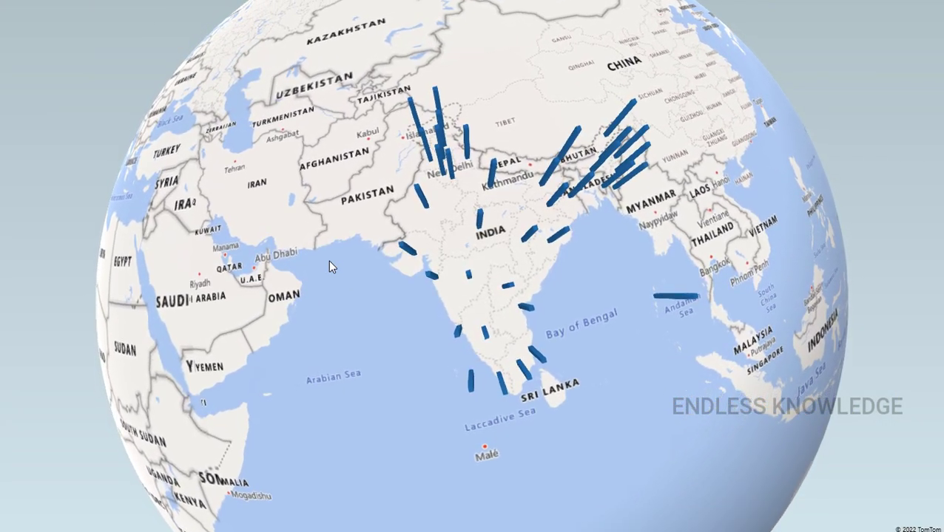
key("Escape")
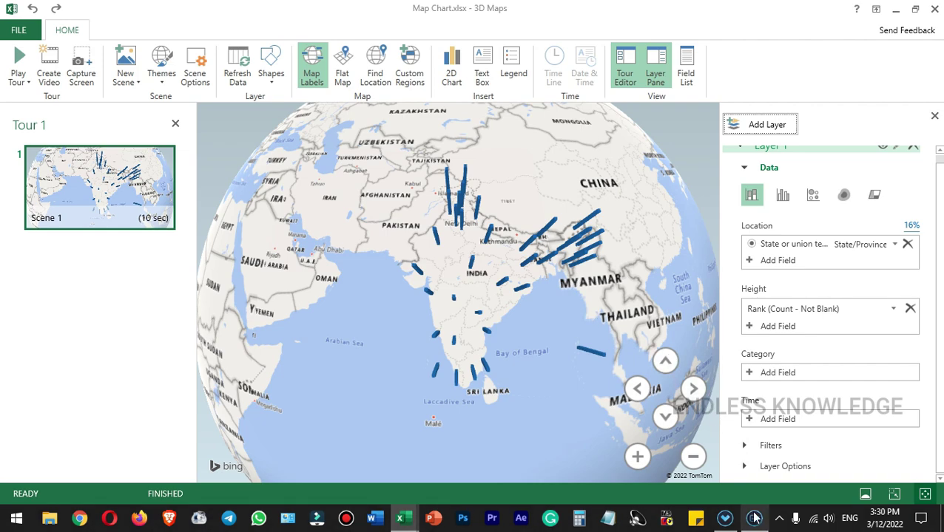
left_click(438, 272)
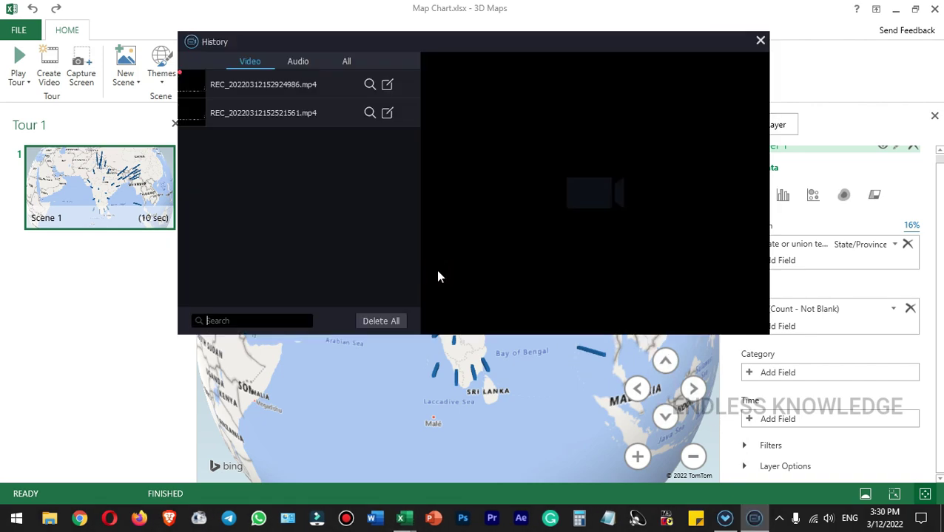
Step: Preview REC_20220312152521561.mp4 in the recorder's trim editor, cancel without editing and close the recording history
left_click(388, 113)
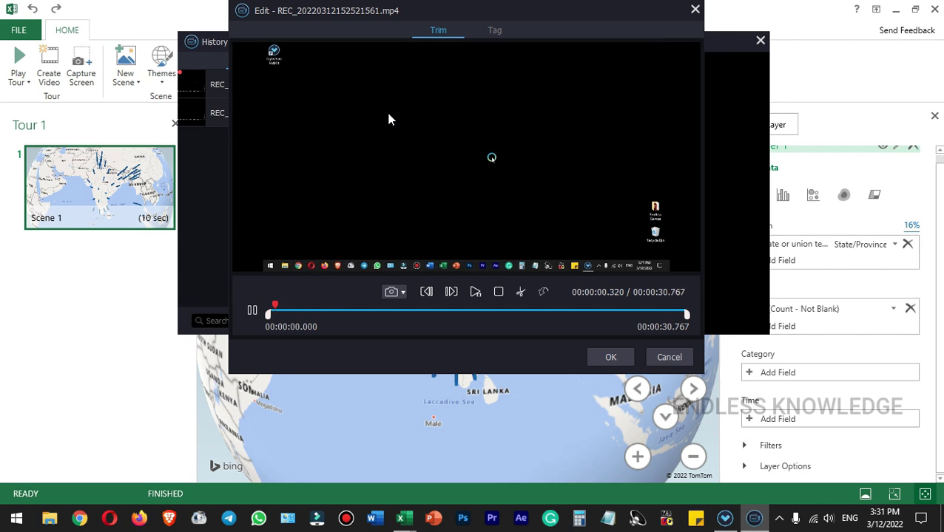
left_click(251, 311)
left_click(649, 360)
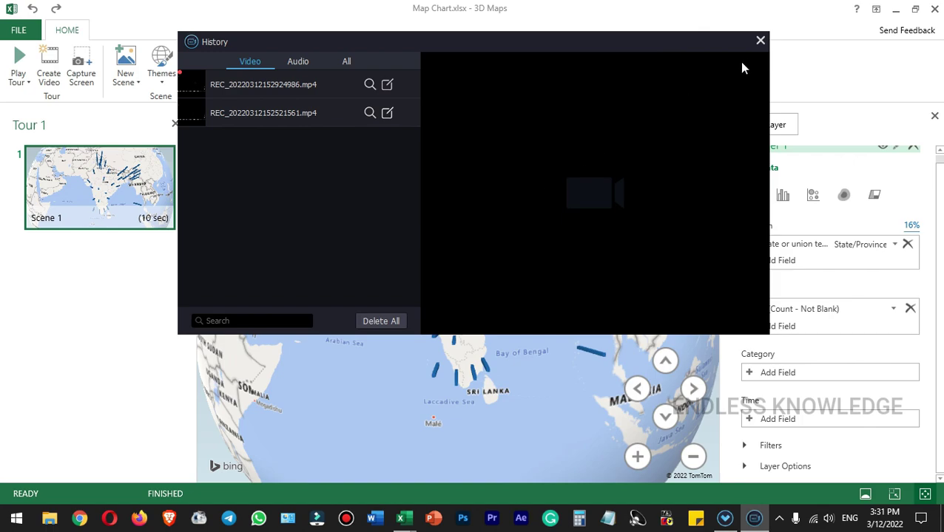
left_click(760, 41)
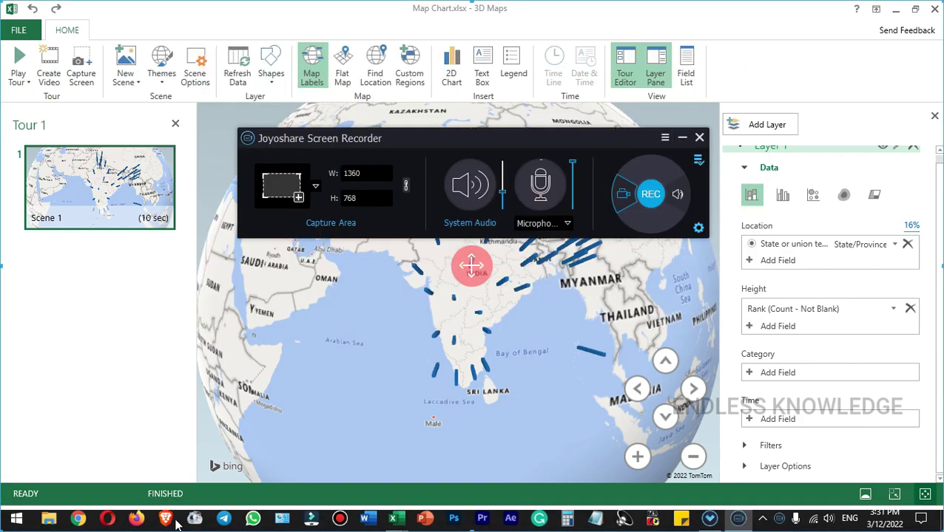
Step: Switch to File Explorer, close the Screen Recorder and open the Captures folder inside Videos
left_click(48, 518)
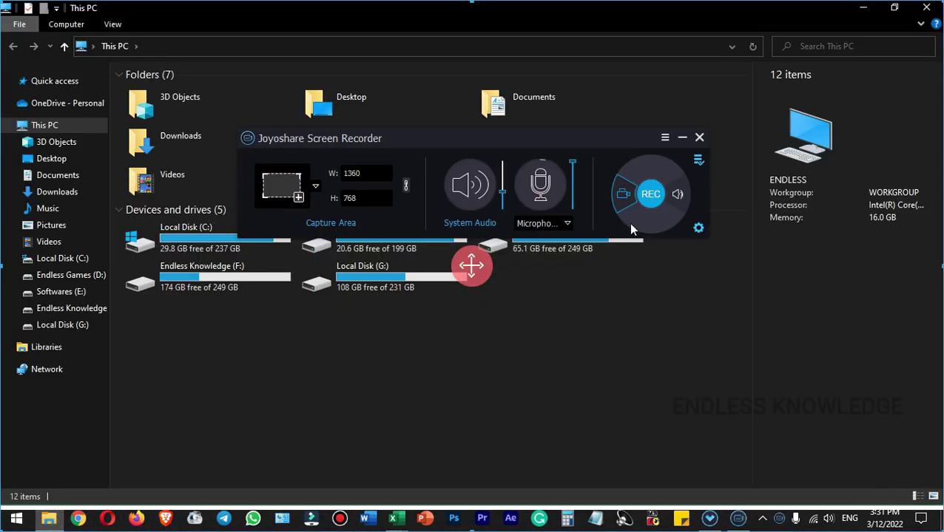
left_click(699, 138)
left_click(531, 216)
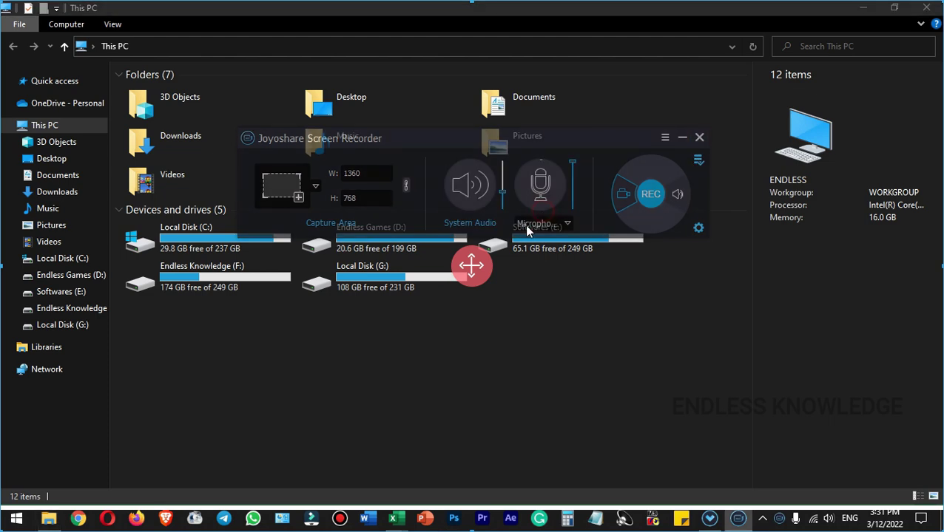
left_click(72, 239)
double_click(163, 115)
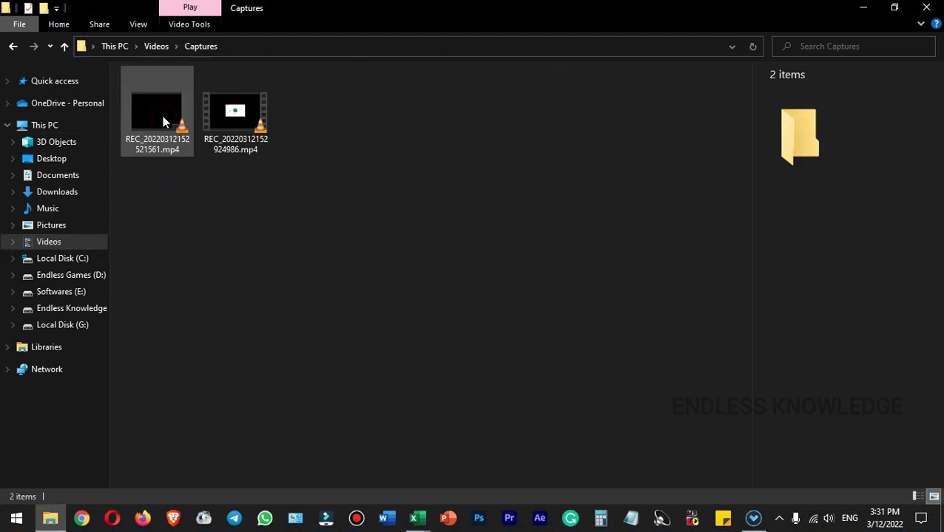
Step: Play REC_20220312152924986.mp4, skip ahead through it, close the player and check the file's details
left_click(233, 118)
double_click(233, 119)
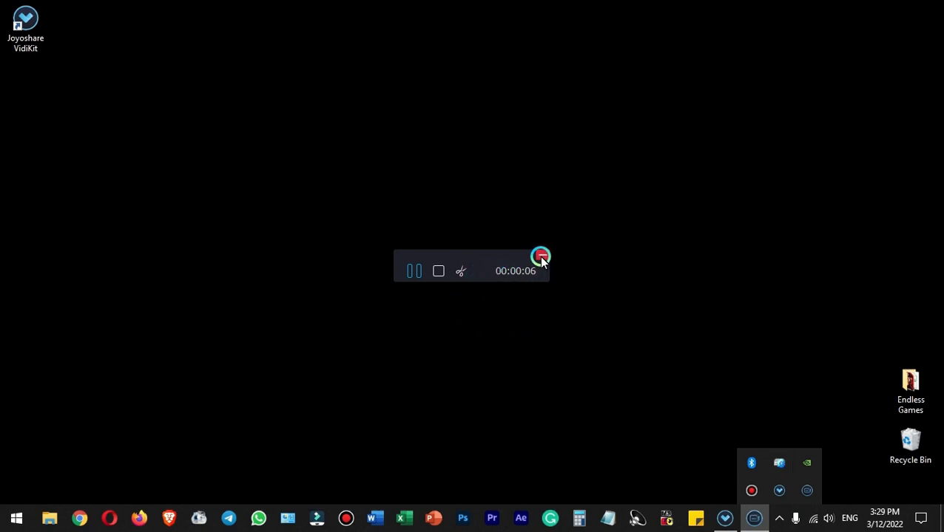
mouse_move(469, 236)
left_click_drag(402, 494, 481, 494)
key("alt+F4")
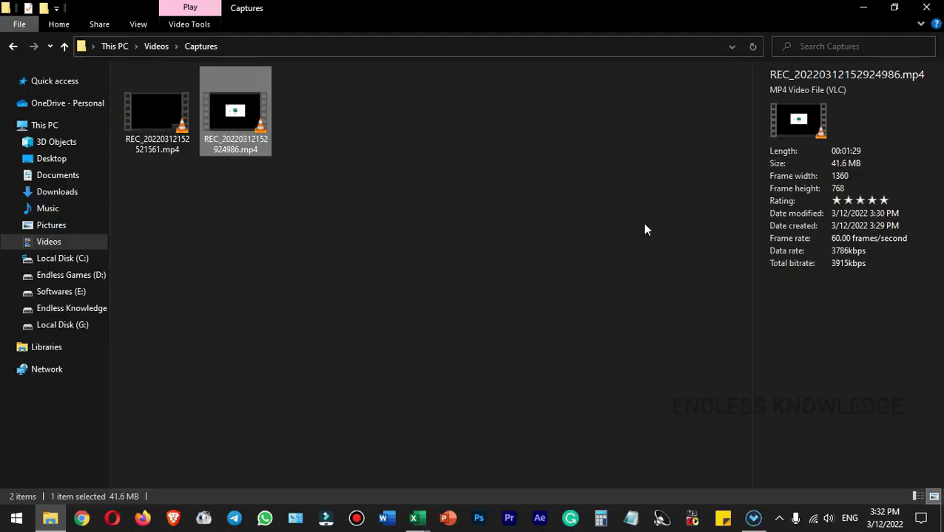
left_click(663, 245)
left_click(235, 113)
Step: Switch to Joyoshare VidiKit, reopen the Screen Recorder and open the video settings of the MP4 output format
left_click(753, 517)
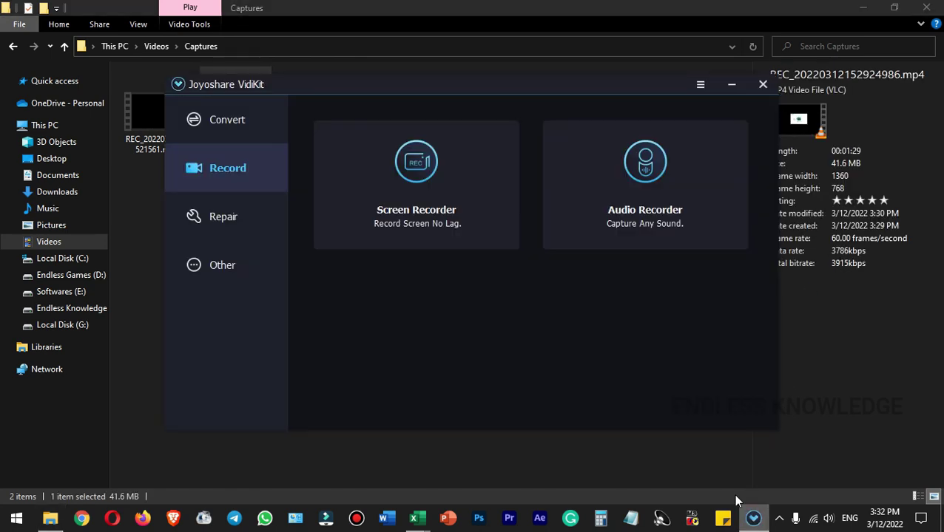
left_click(423, 176)
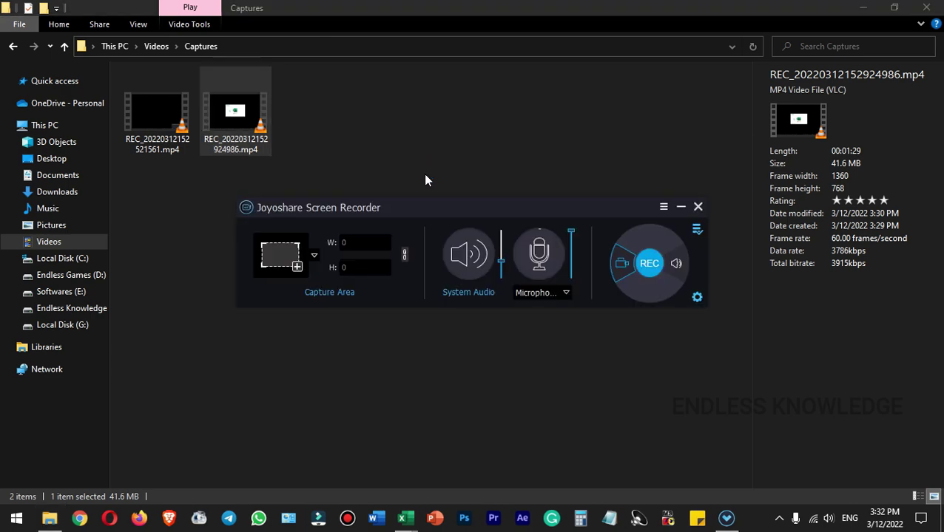
left_click(697, 296)
left_click(332, 383)
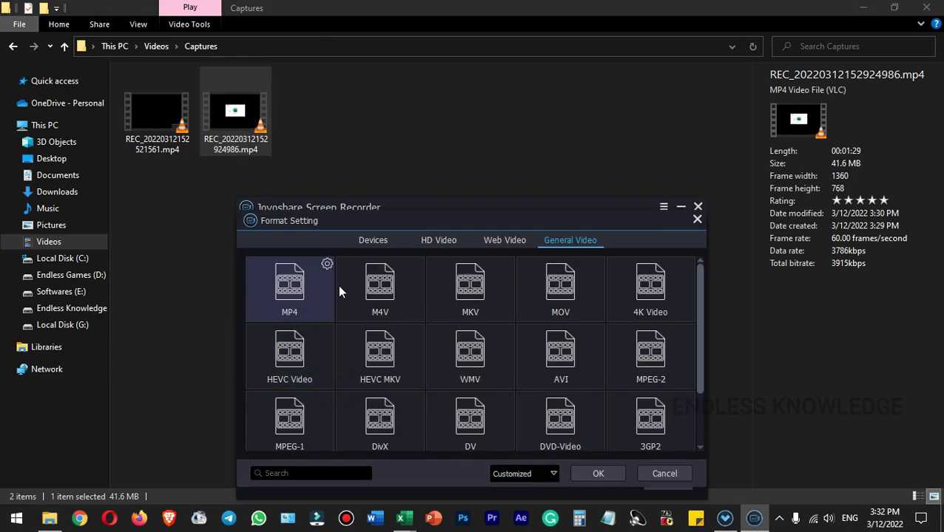
left_click(326, 265)
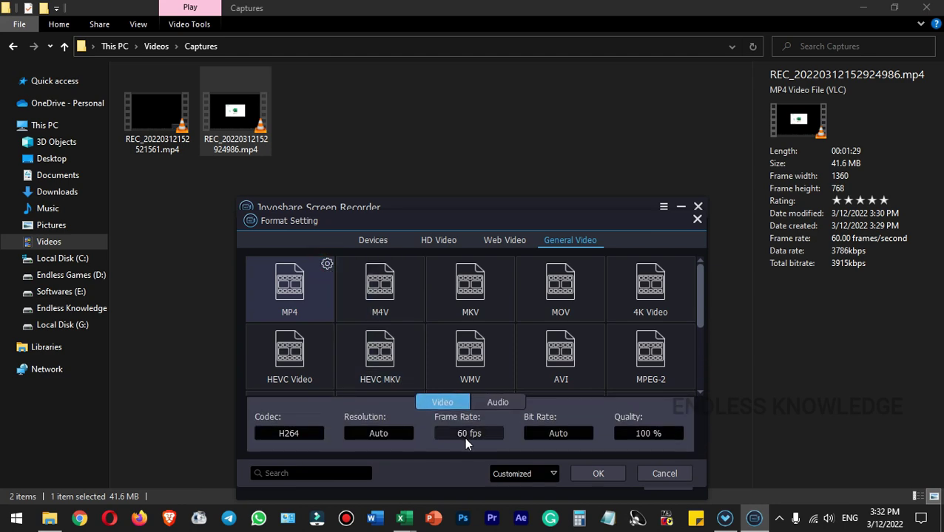
Step: Set the MP4 video bit rate to 8000 kbps and apply the format settings
left_click(553, 432)
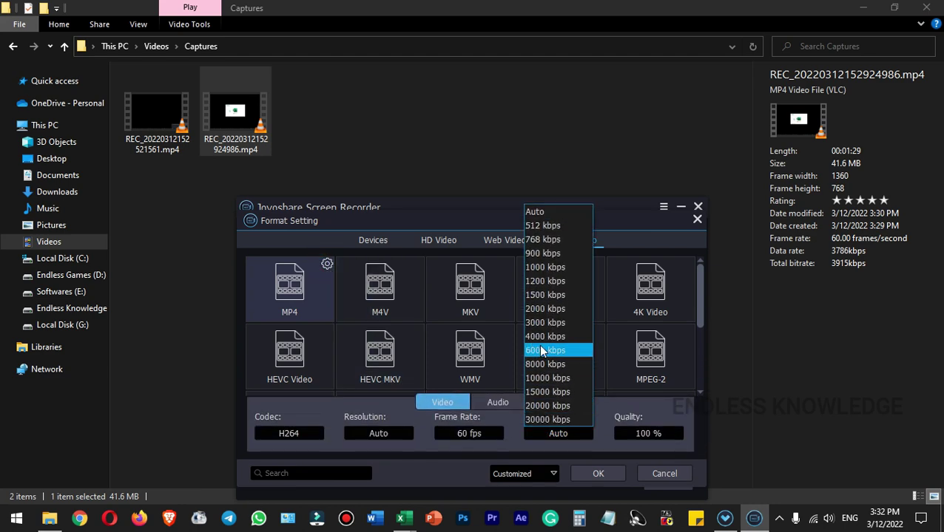
left_click(544, 351)
left_click(559, 432)
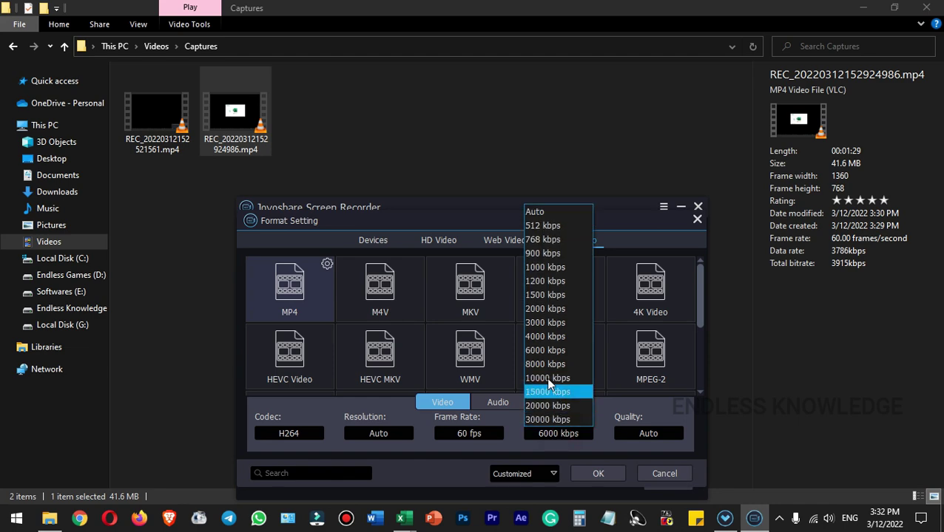
left_click(545, 363)
left_click(558, 434)
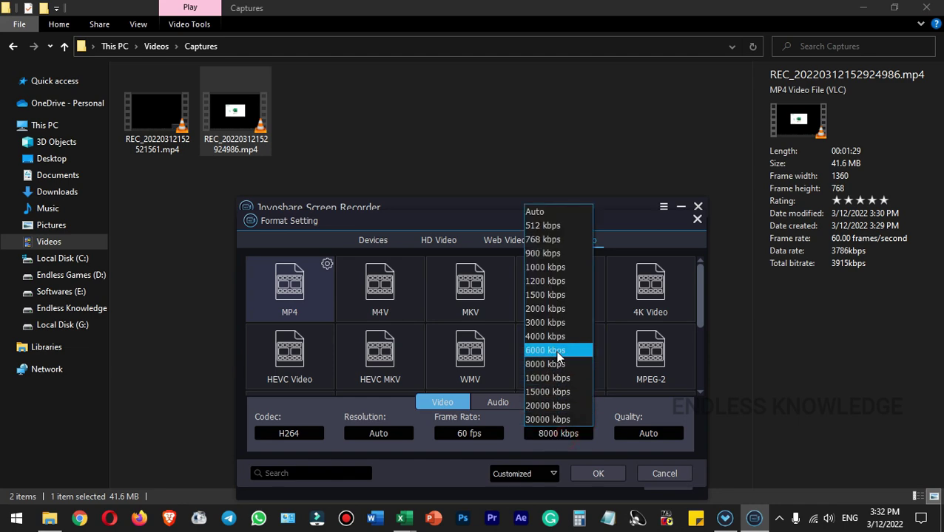
left_click(559, 364)
left_click(595, 474)
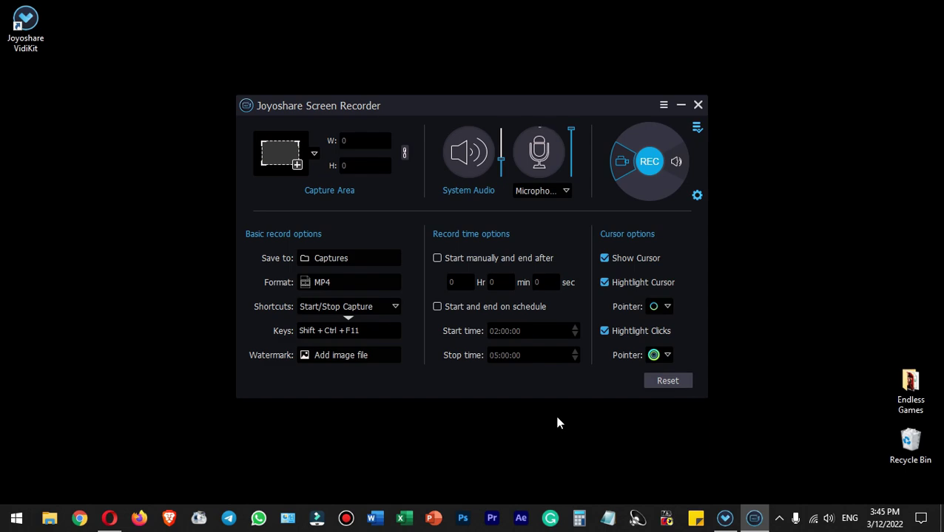
Step: Switch to Opera to view the Joyoshare VidiKit purchase plans
left_click(111, 518)
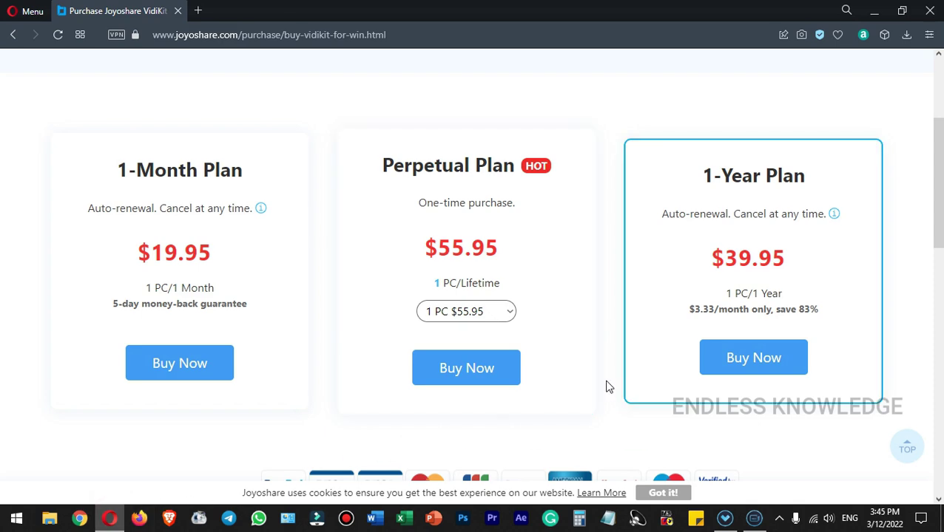